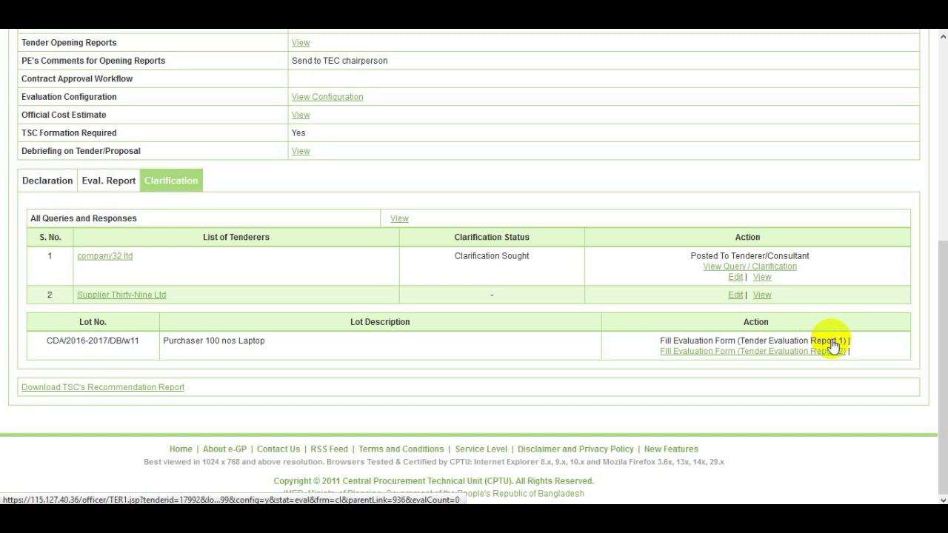
Fill Report 1's eligibility form, keeping company32 ltd's Tender Validity and all criteria at Yes, and save
click(833, 342)
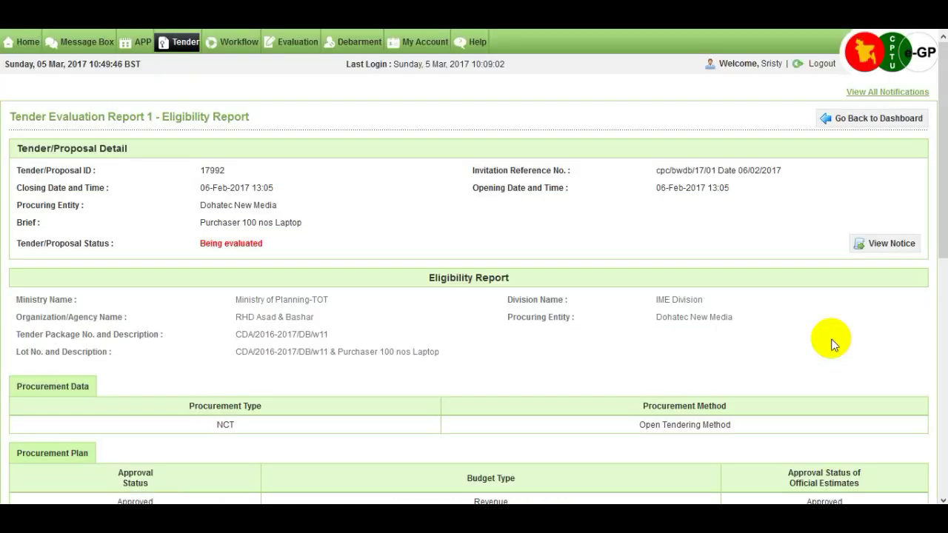
scroll(808, 339, down, 1)
scroll(809, 338, down, 2)
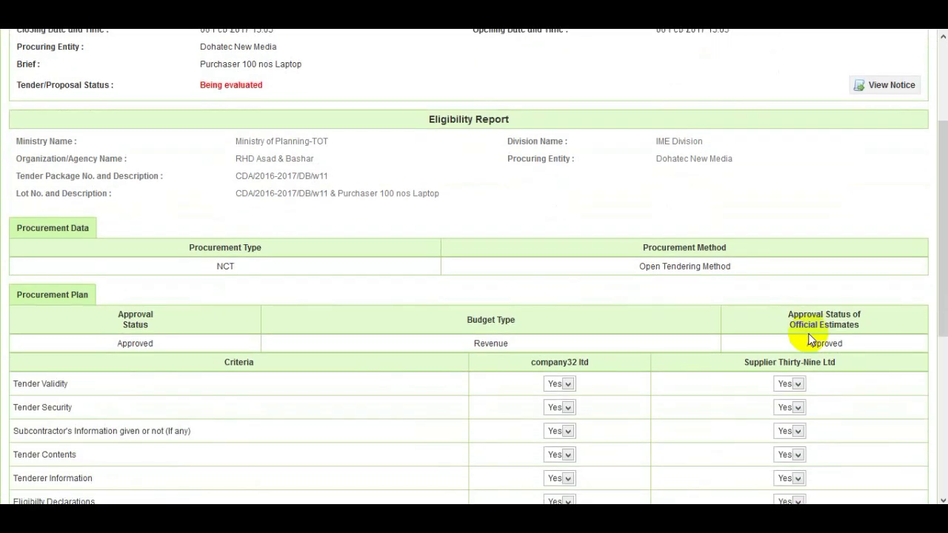
scroll(809, 338, down, 1)
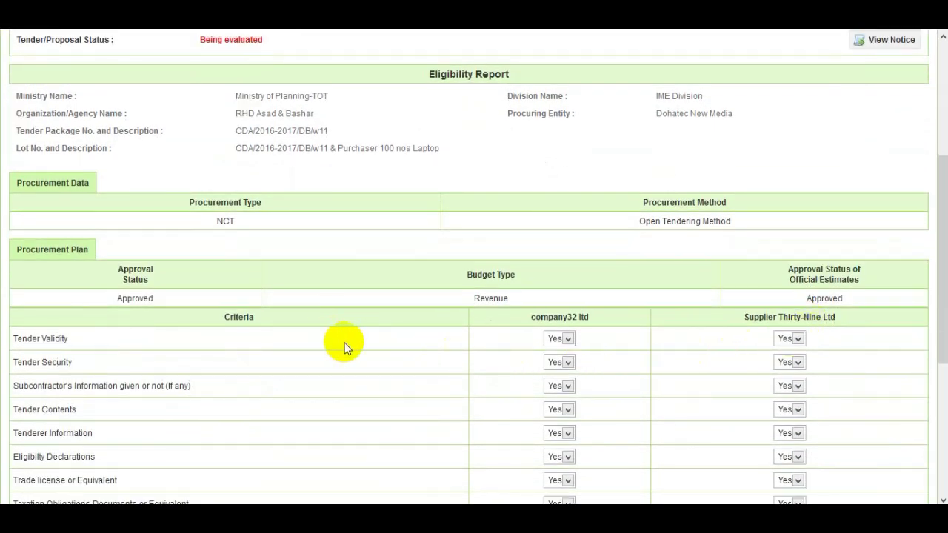
click(570, 339)
click(570, 339)
click(568, 339)
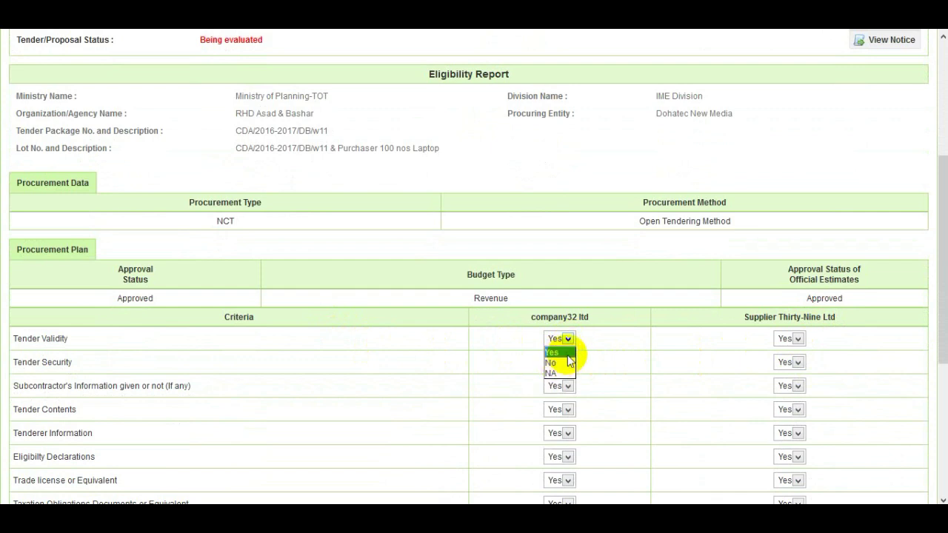
click(566, 353)
scroll(576, 351, down, 1)
scroll(576, 351, down, 3)
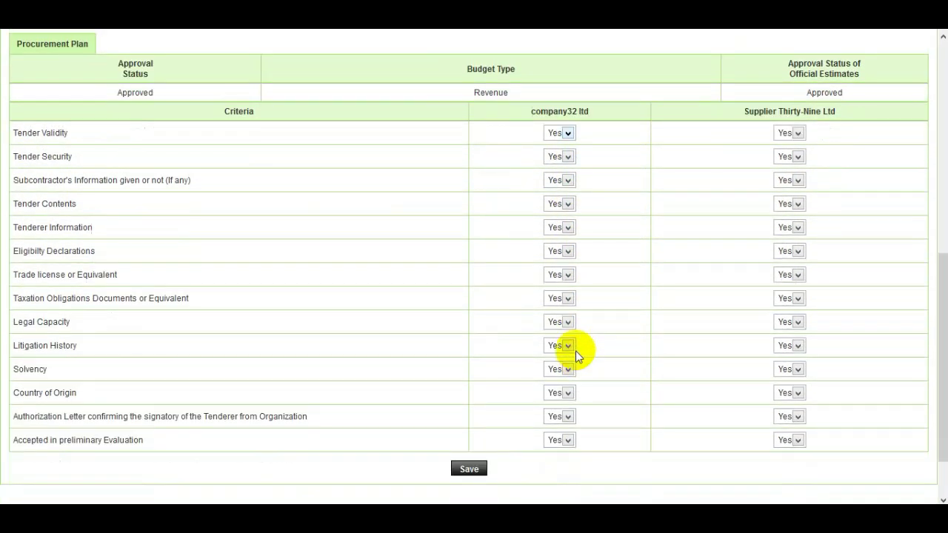
click(469, 401)
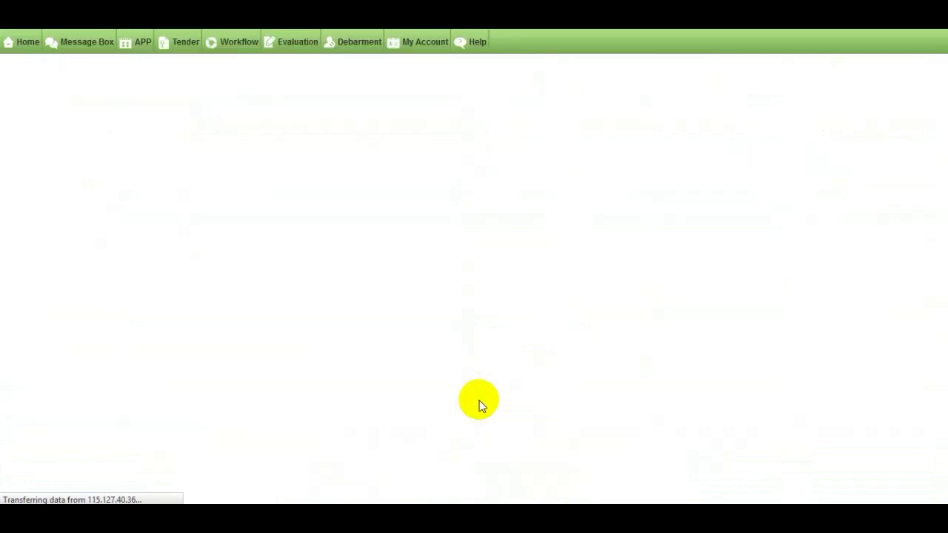
Scroll the evaluation dashboard and open the Technical Responsiveness form for Tender Evaluation Report 2
scroll(499, 390, down, 1)
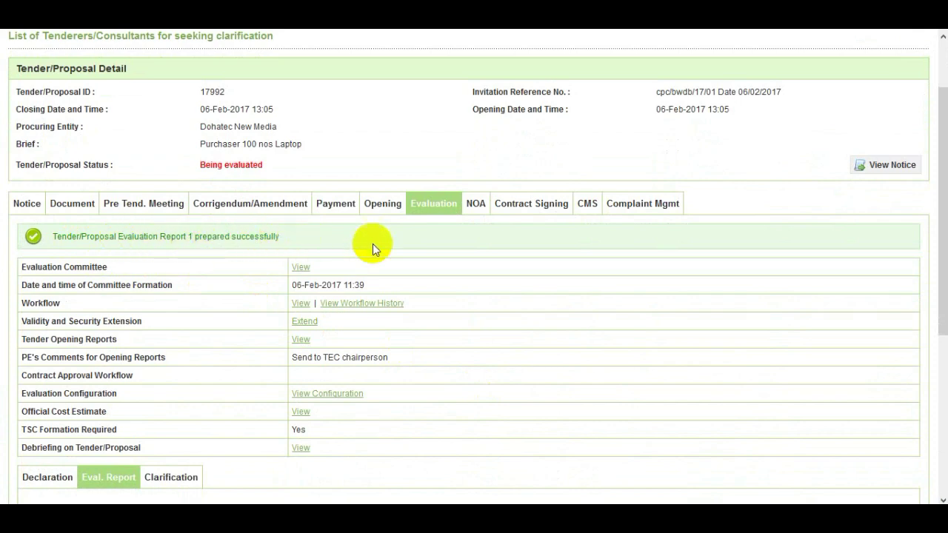
drag(940, 205, 943, 352)
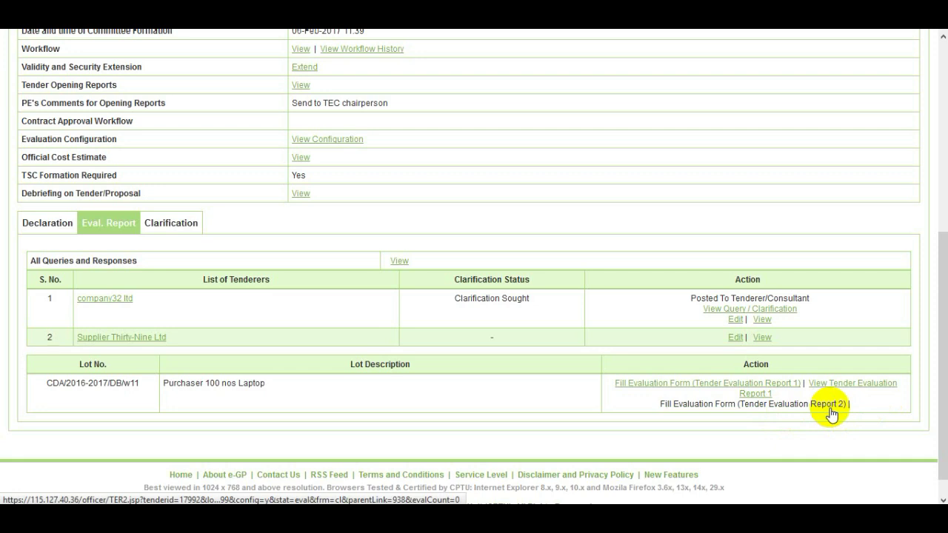
click(829, 407)
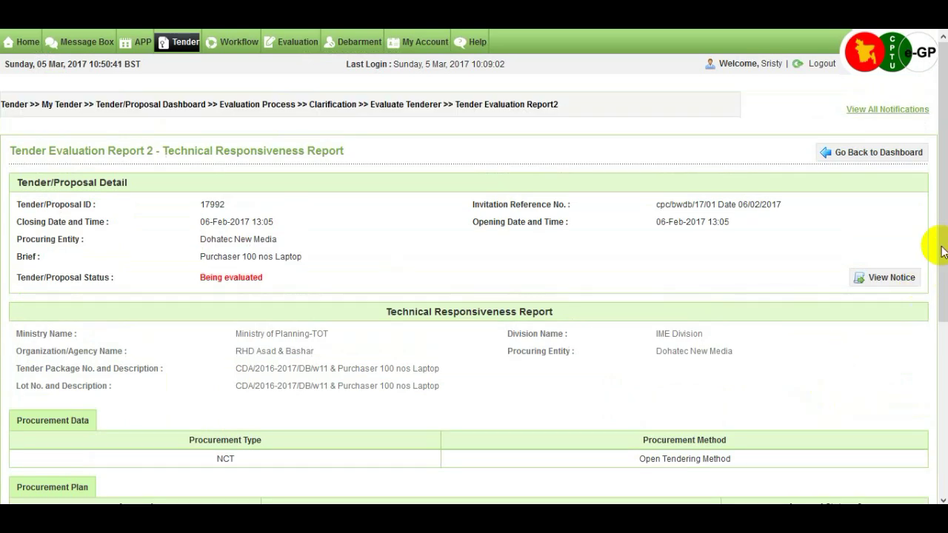
Keep company32 ltd's Eligibility of Goods and every other criterion at Yes, then save Report 2
drag(937, 232, 942, 399)
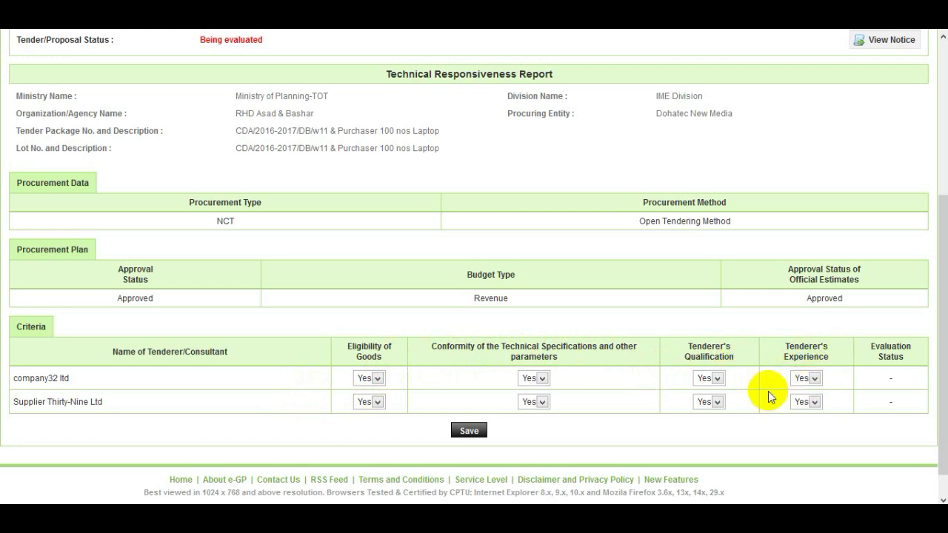
click(377, 379)
click(377, 381)
click(478, 436)
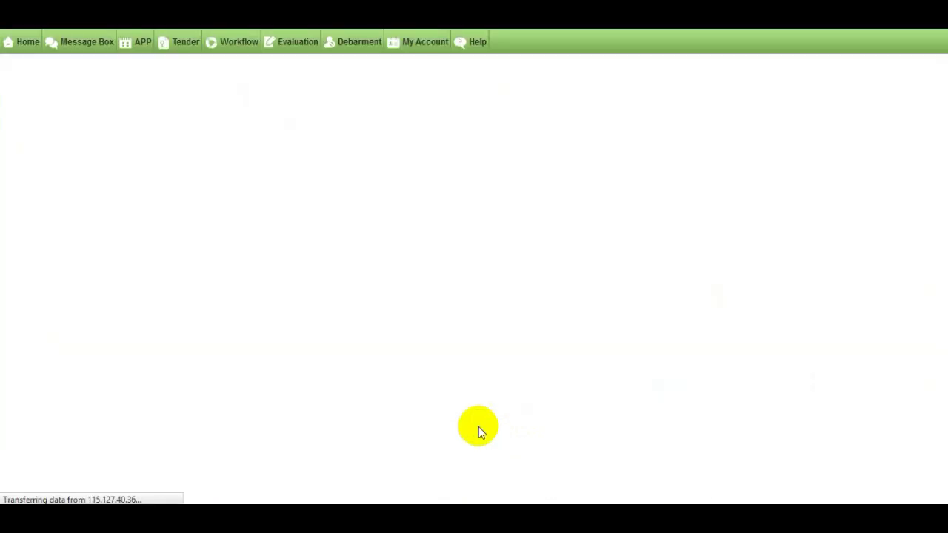
Use 'Notify Chairperson, if Evaluation is finalized' on tender 17992's Eval. Report tab
scroll(478, 427, down, 2)
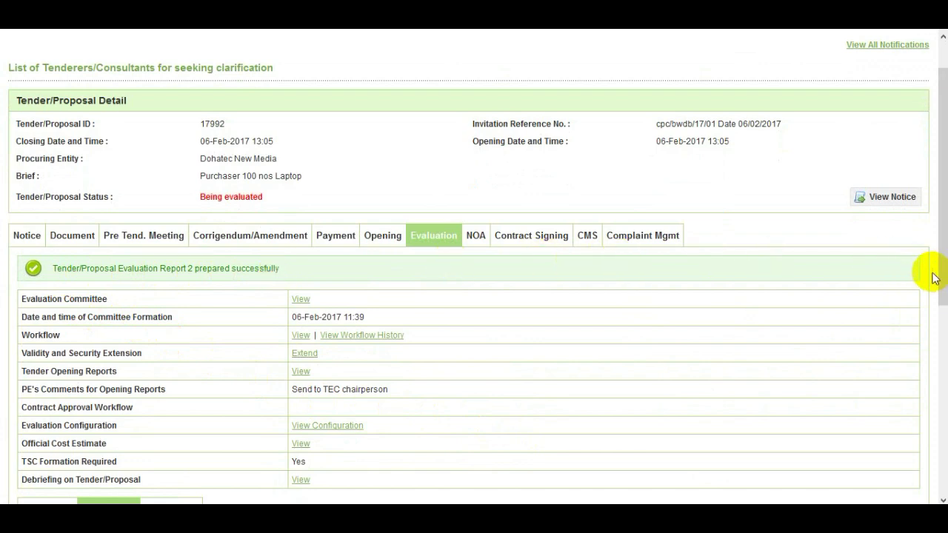
drag(939, 281, 943, 460)
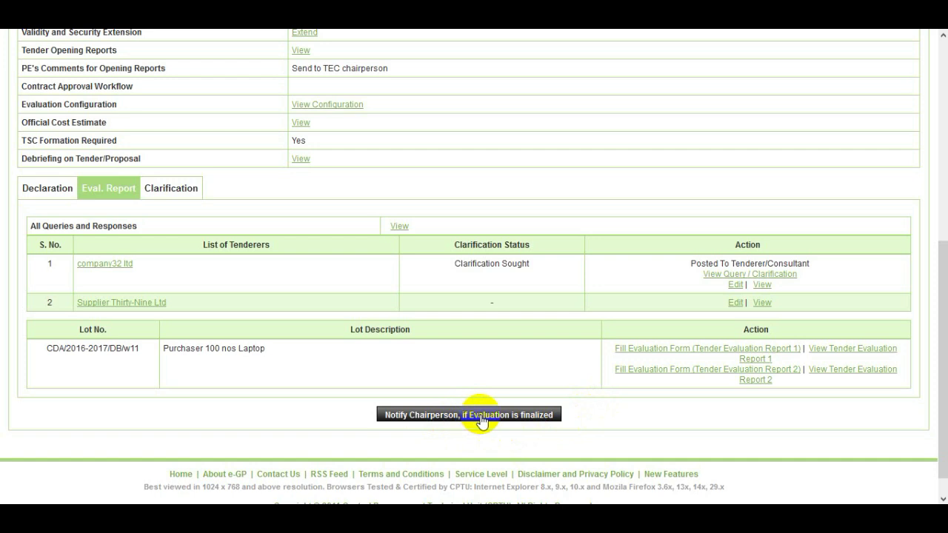
click(481, 418)
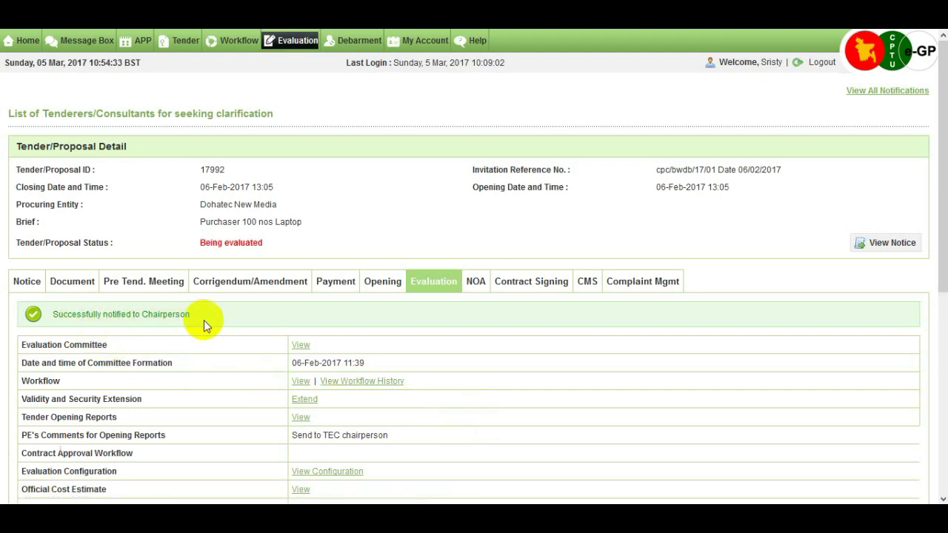
Scroll to check the 'Successfully notified to Chairperson' confirmation
drag(945, 282, 945, 448)
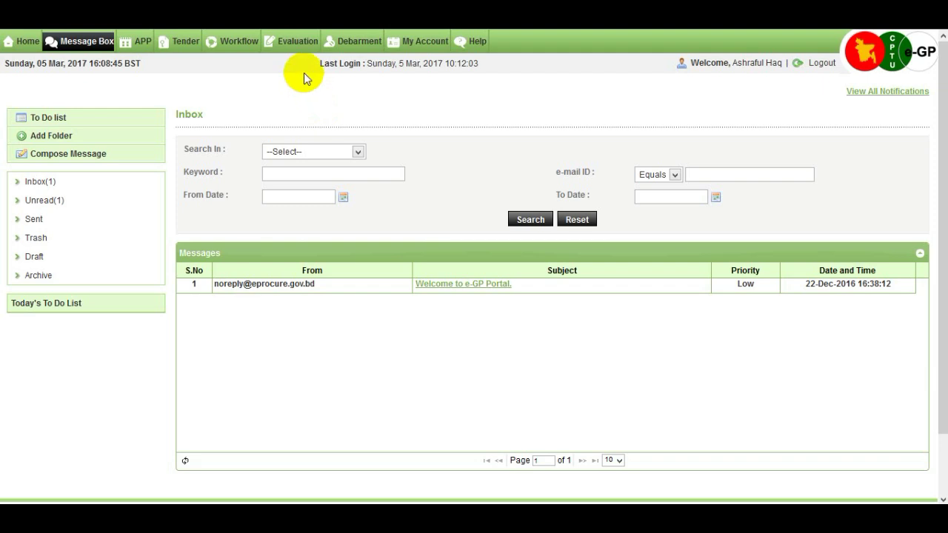
Open tender 17992's evaluation dashboard via Evaluation > Evaluation Committee and scroll to the declarations
mouse_move(304, 43)
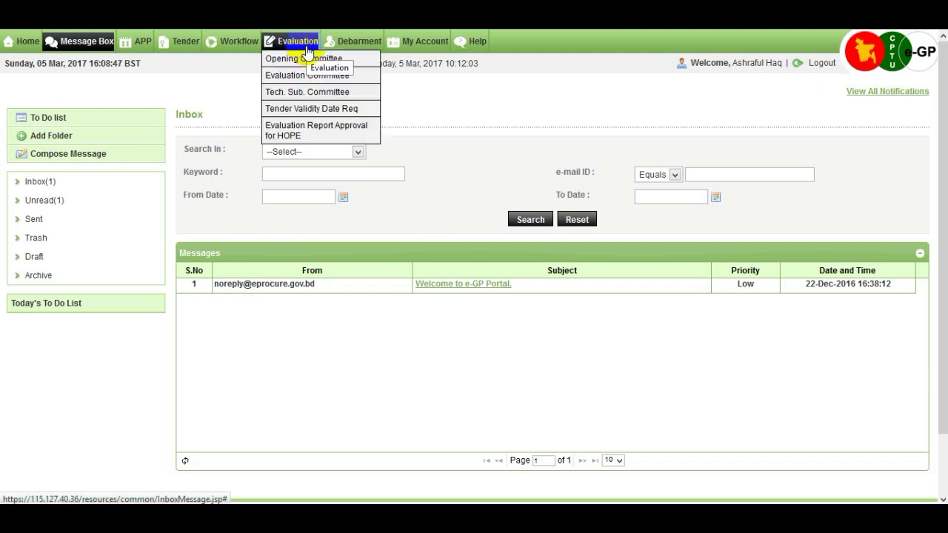
click(355, 83)
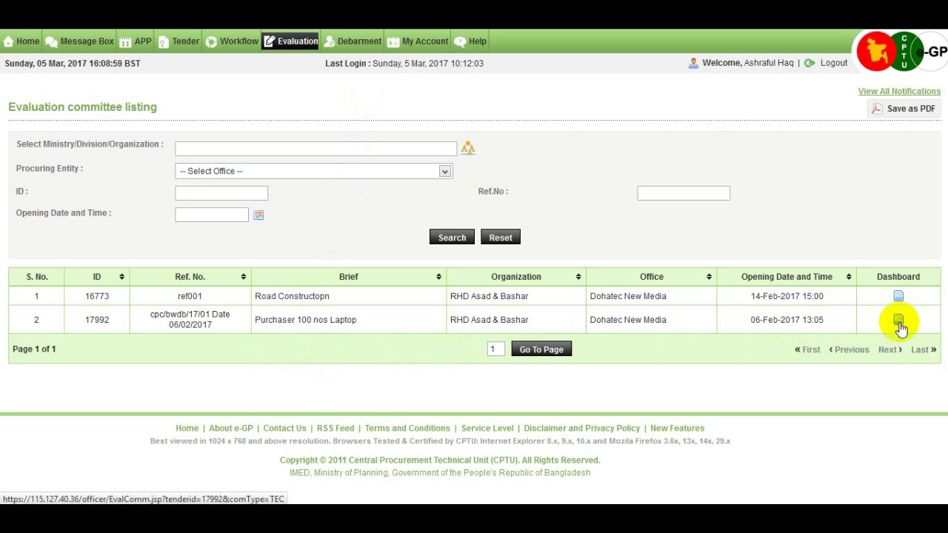
click(898, 320)
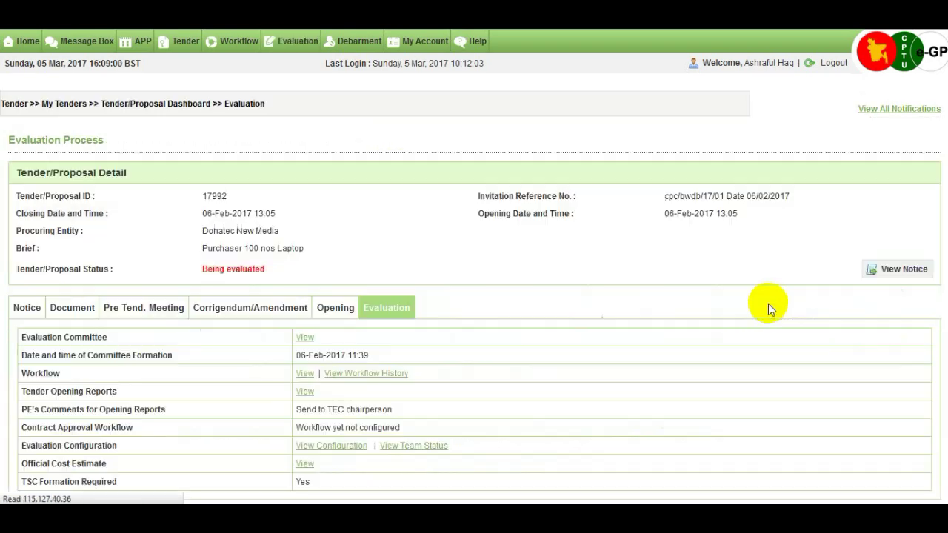
scroll(571, 337, down, 3)
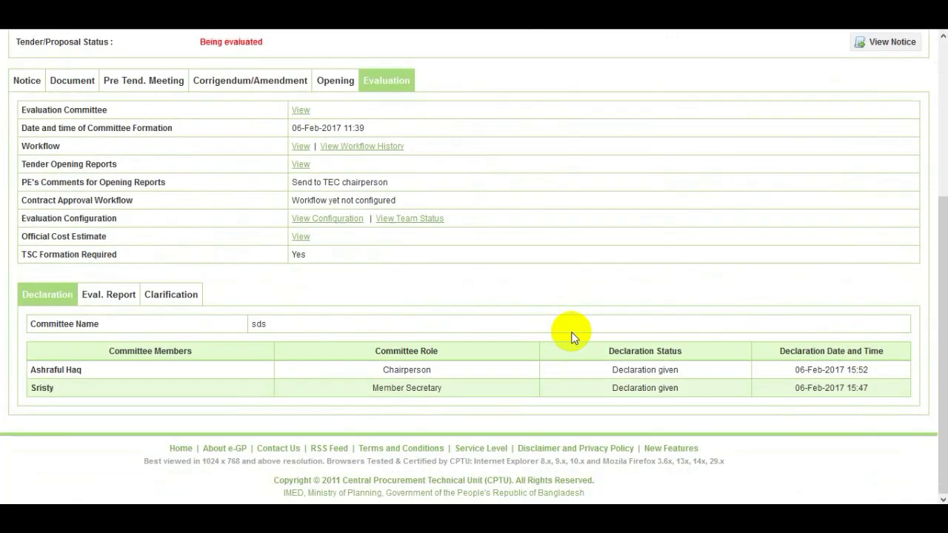
Show the Eval. Report tab and scroll to the Finalize Evaluation Status table for both tenderers
click(122, 296)
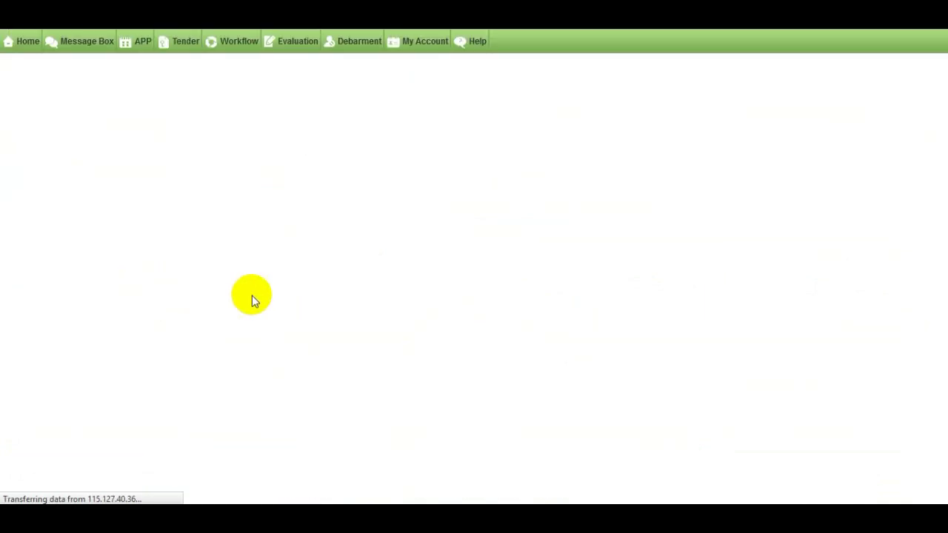
scroll(252, 296, down, 1)
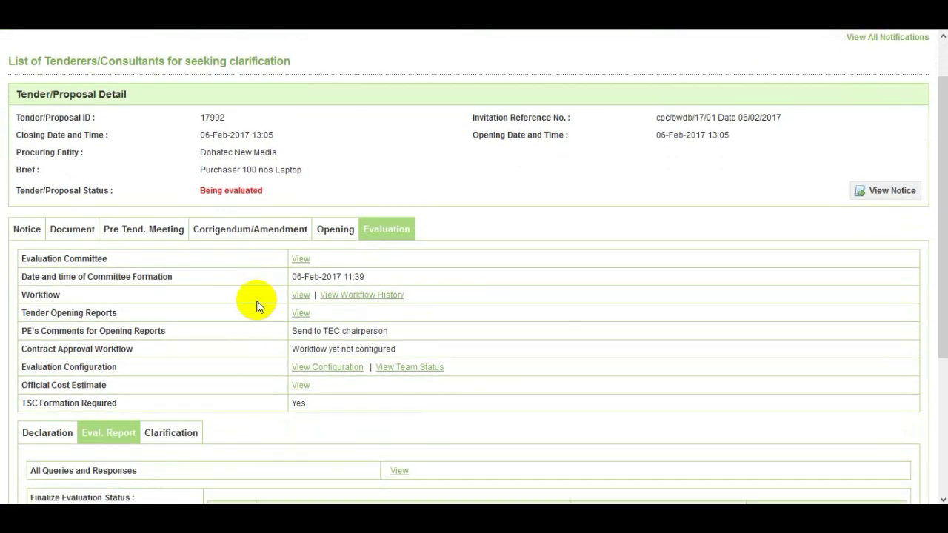
scroll(257, 305, down, 3)
scroll(255, 303, down, 1)
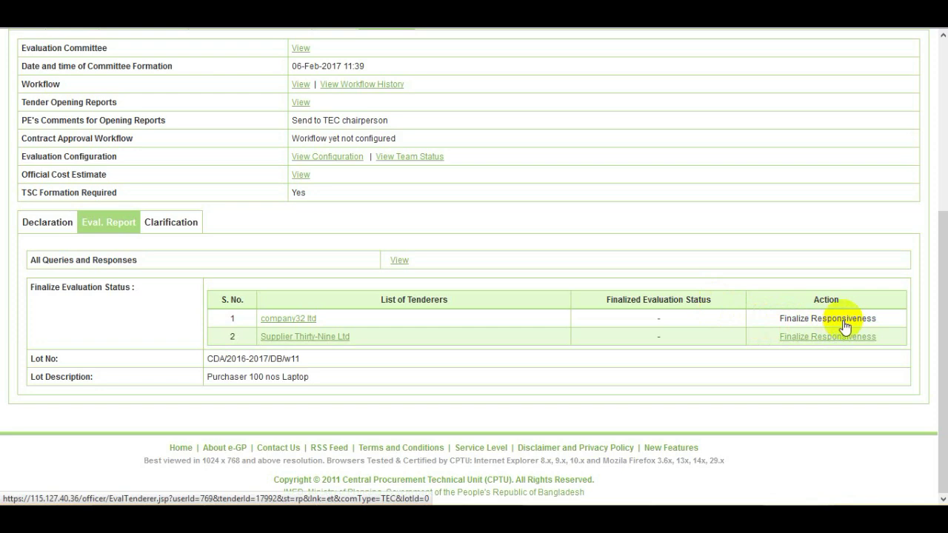
Open company32 ltd's Finalize Responsiveness page and read the remark on the accepted submission letter
click(843, 320)
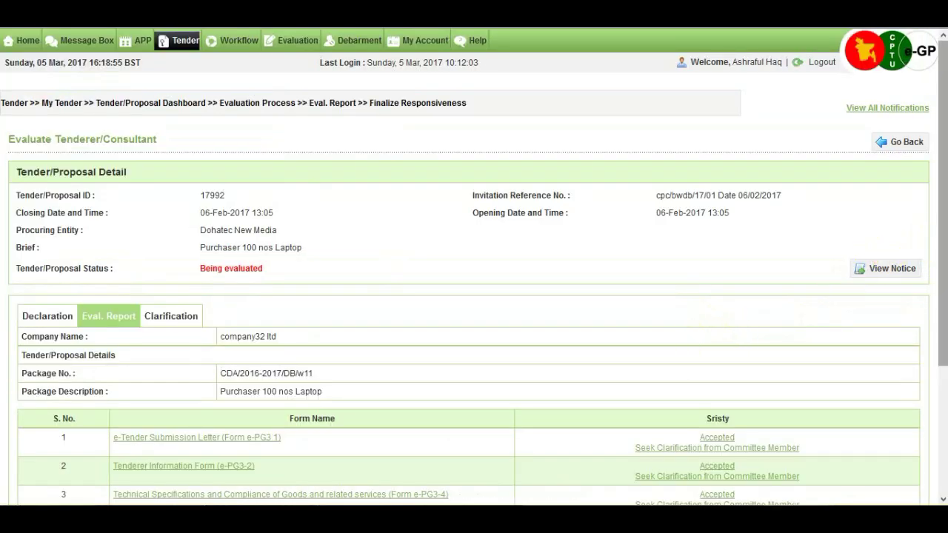
drag(941, 247, 943, 362)
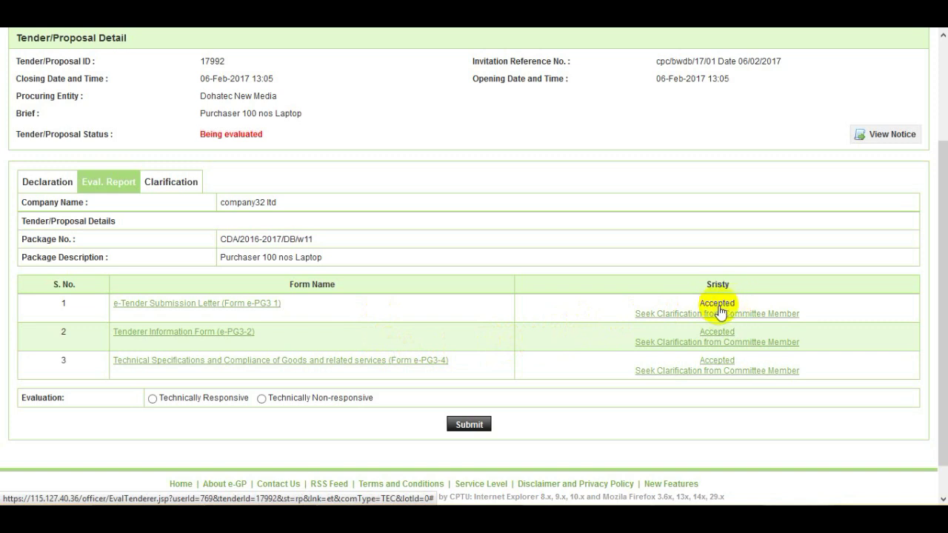
click(718, 305)
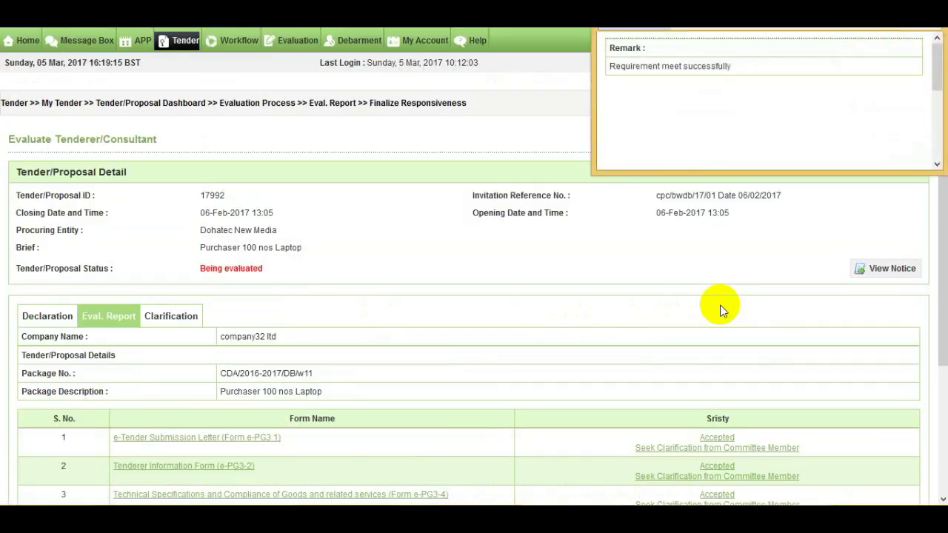
drag(771, 4, 656, 123)
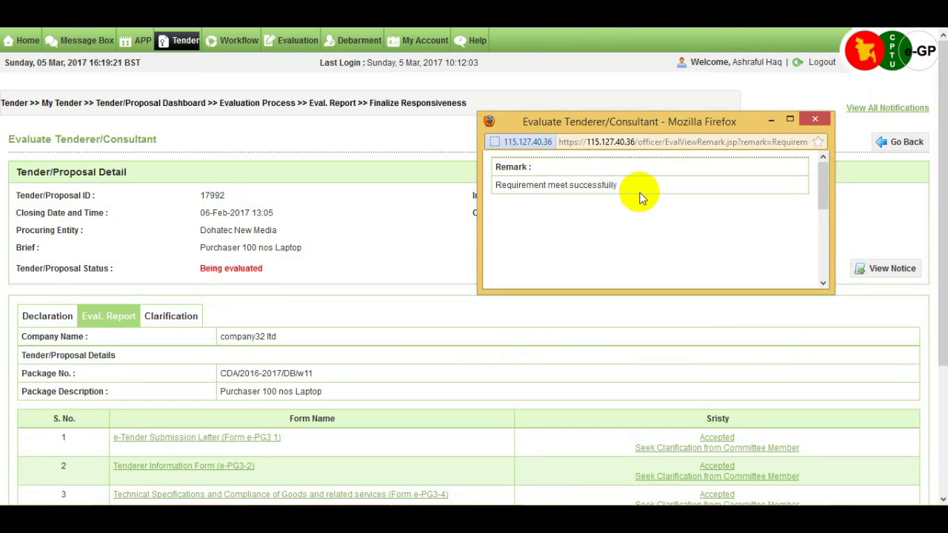
click(812, 121)
drag(939, 172, 933, 289)
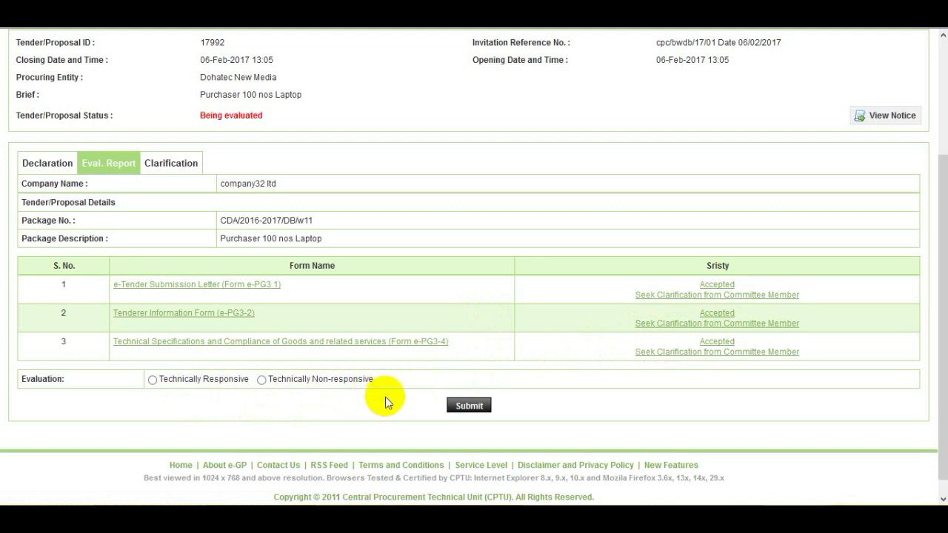
Mark company32 ltd as Technically Responsive and submit the evaluation
click(152, 380)
click(477, 411)
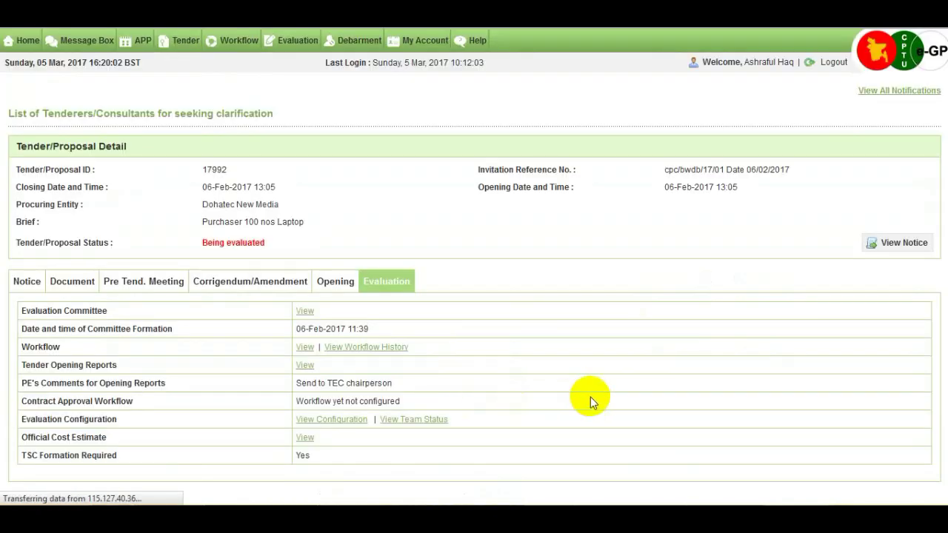
drag(943, 242, 941, 400)
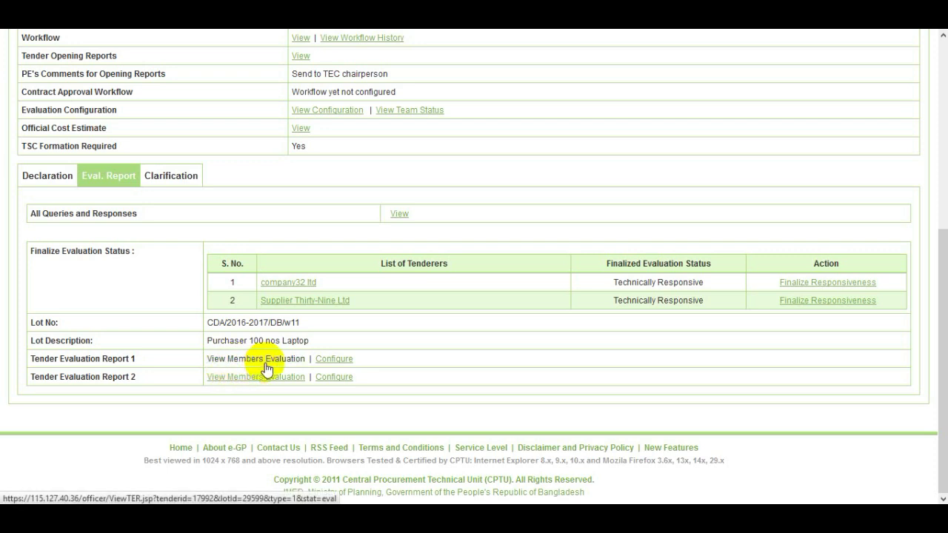
Configure Report 1, keeping company32 ltd's Tender Validity and all criteria at Yes, and save
click(348, 363)
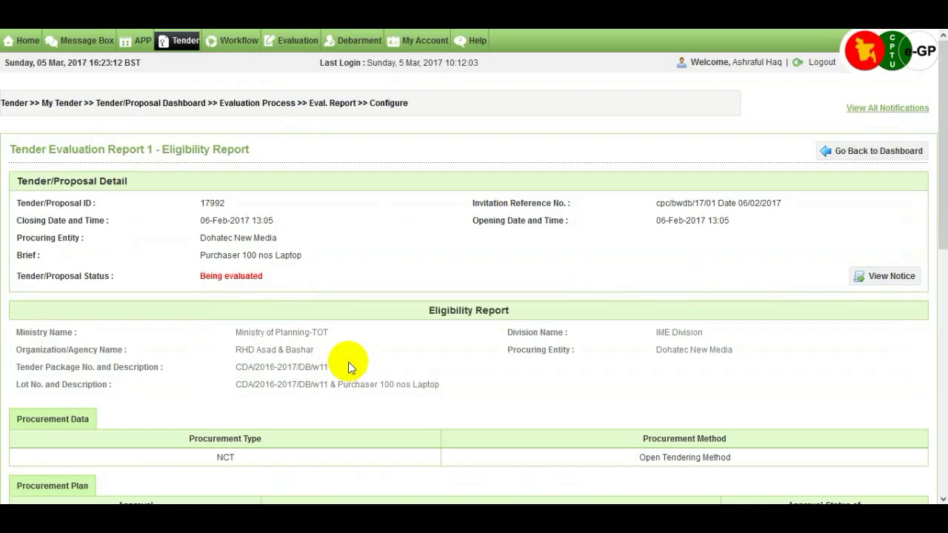
drag(941, 150, 942, 311)
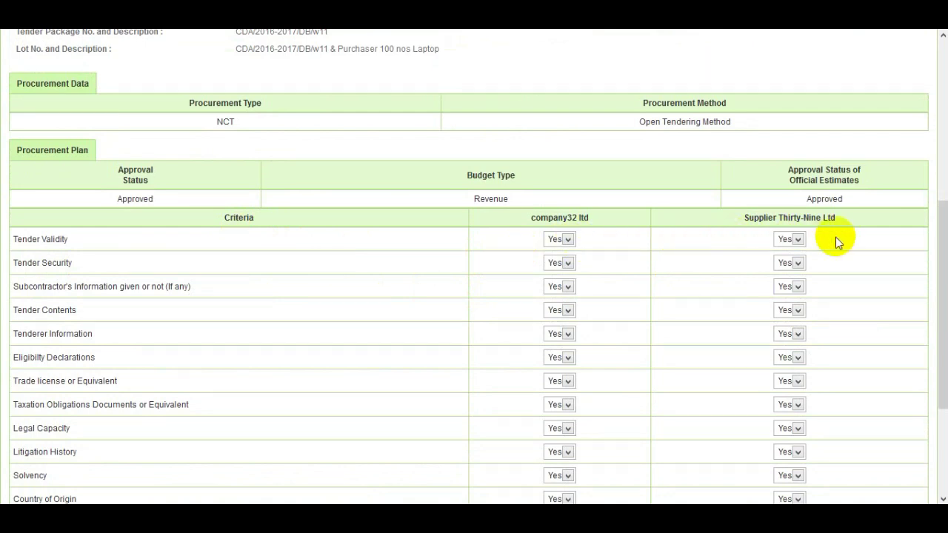
click(574, 238)
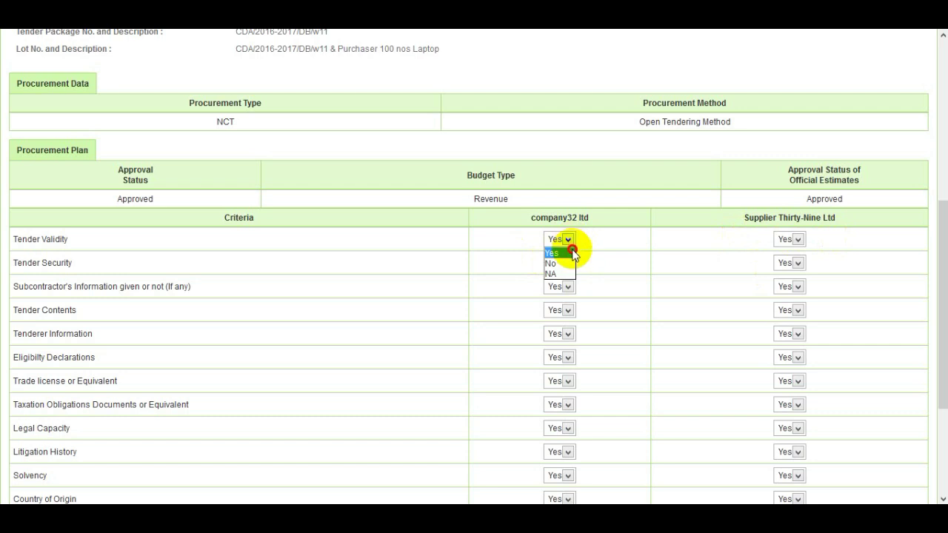
click(569, 272)
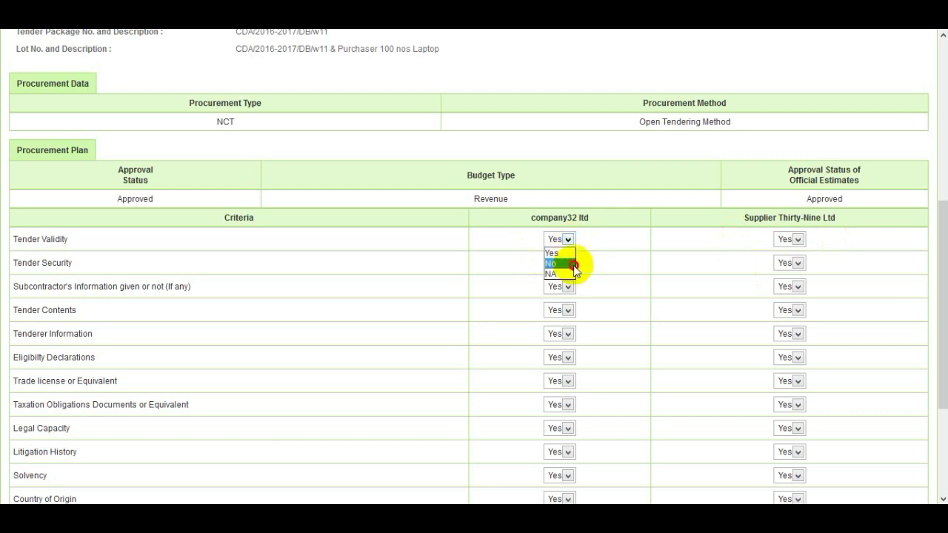
scroll(609, 248, down, 5)
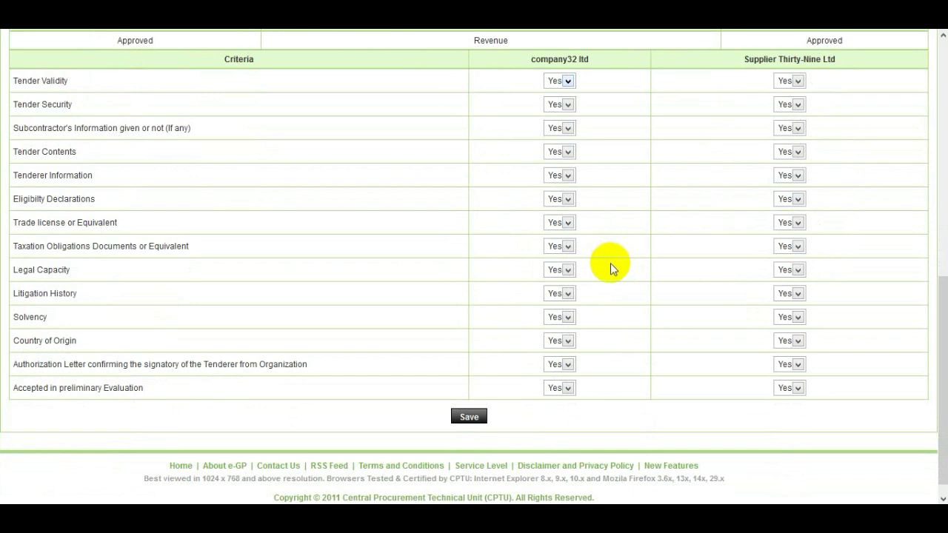
click(476, 416)
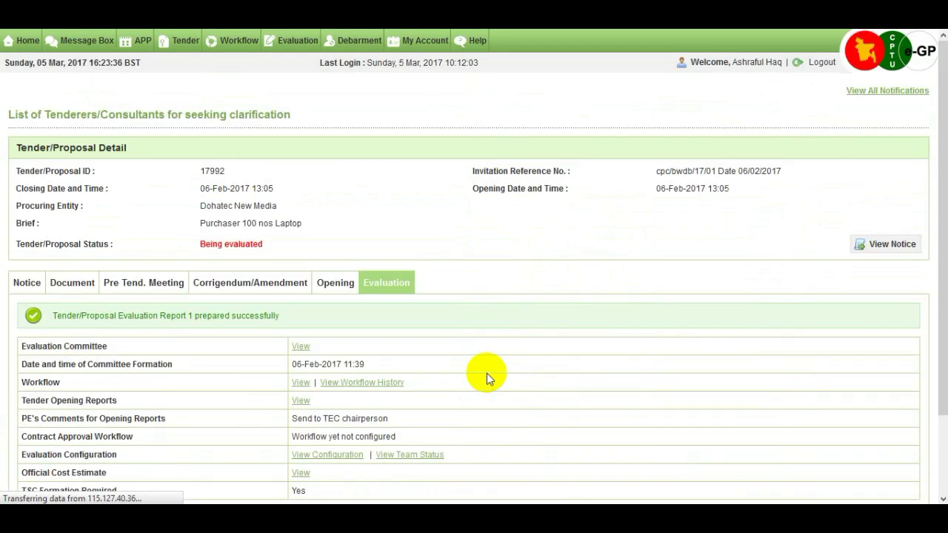
In the Eval. Report section, notify committee members to sign Tender Evaluation Report 1, confirming with OK
scroll(486, 374, down, 3)
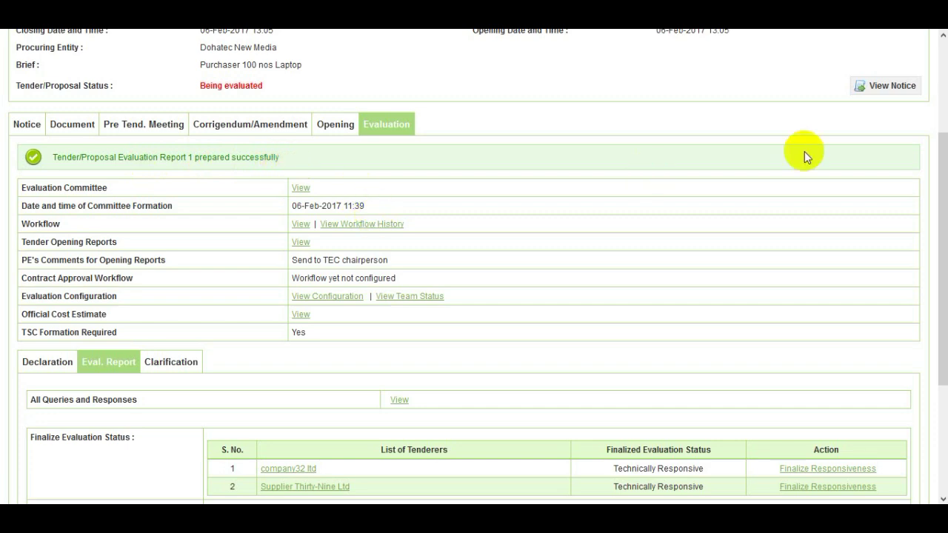
drag(937, 180, 933, 289)
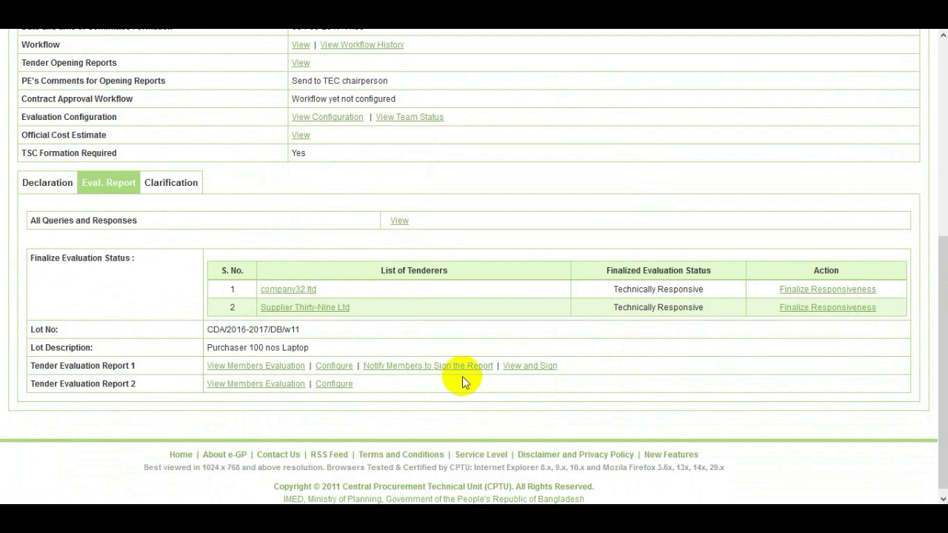
click(441, 366)
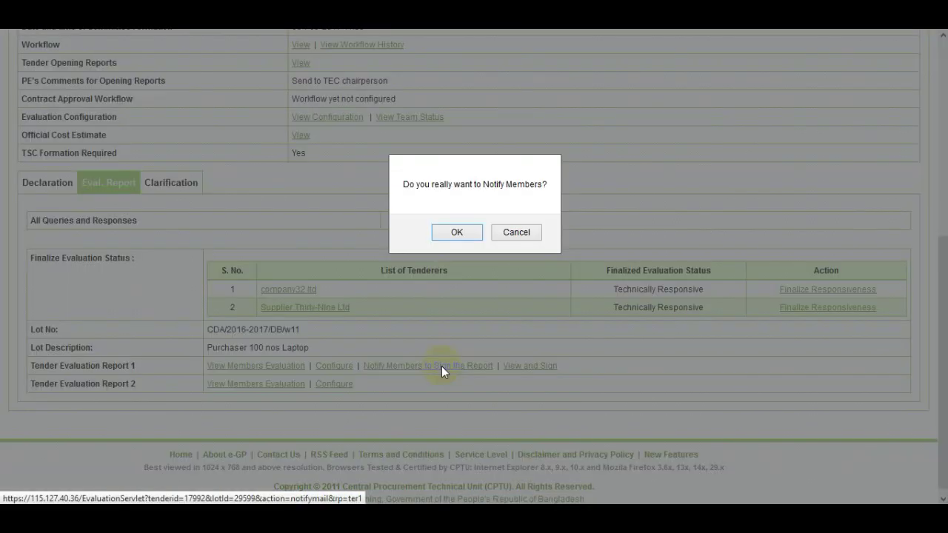
click(457, 234)
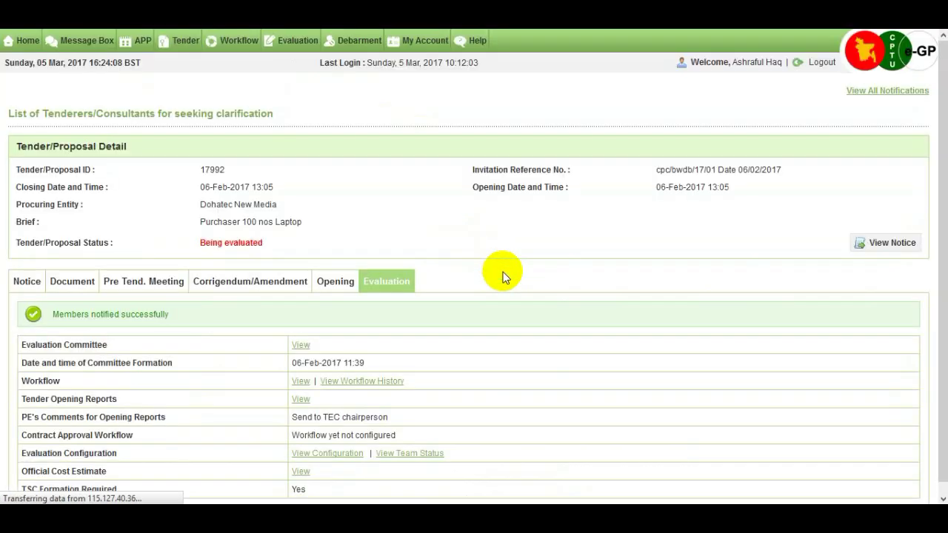
scroll(444, 271, down, 2)
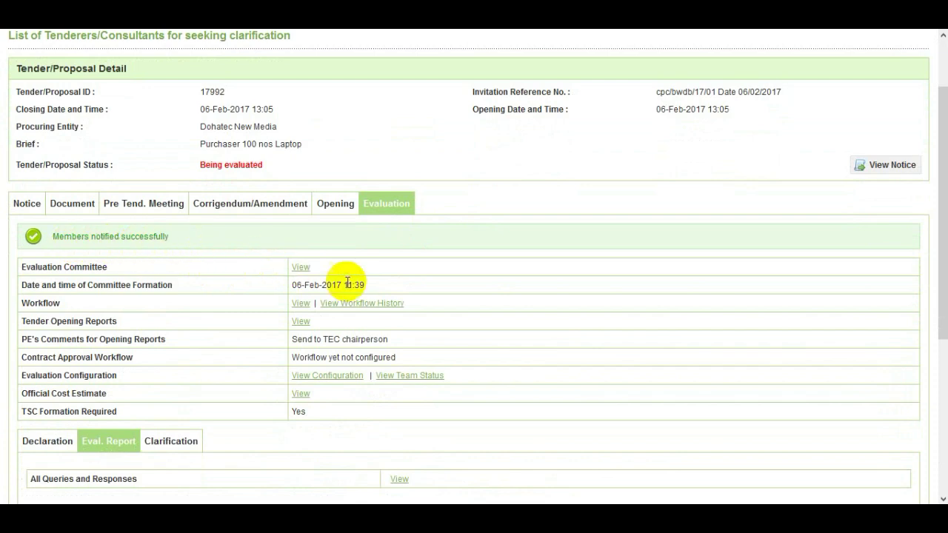
scroll(659, 337, down, 3)
scroll(659, 337, down, 3)
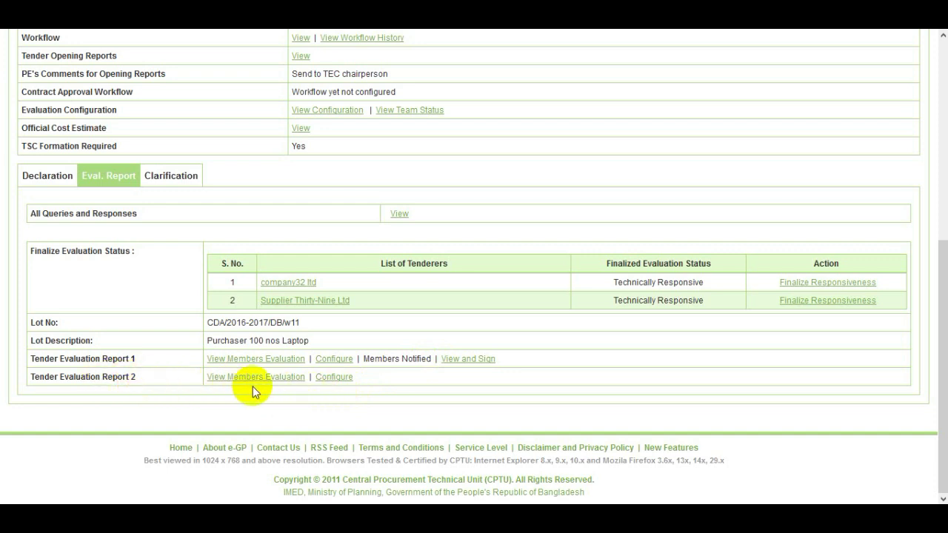
Configure Report 2 with Eligibility of Goods kept at Yes for company32 ltd, and save it
click(343, 381)
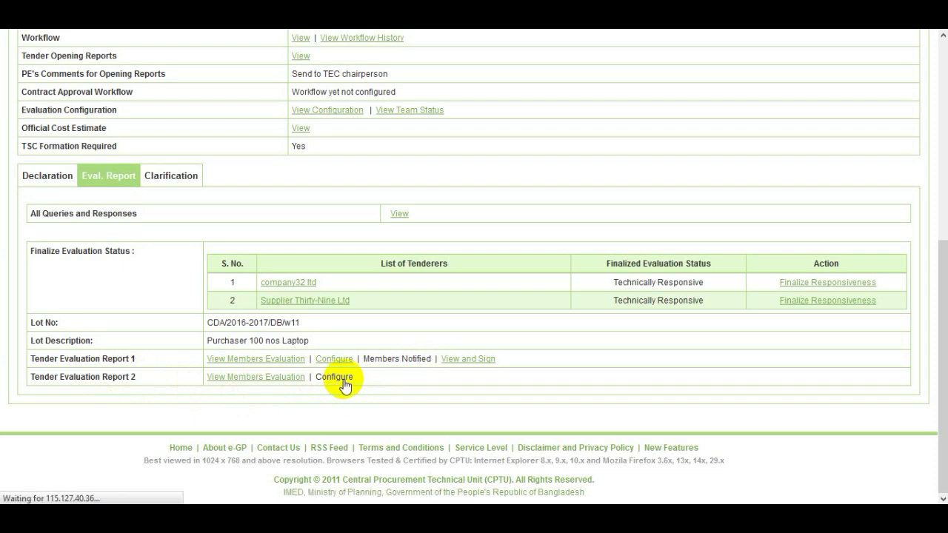
scroll(419, 356, down, 4)
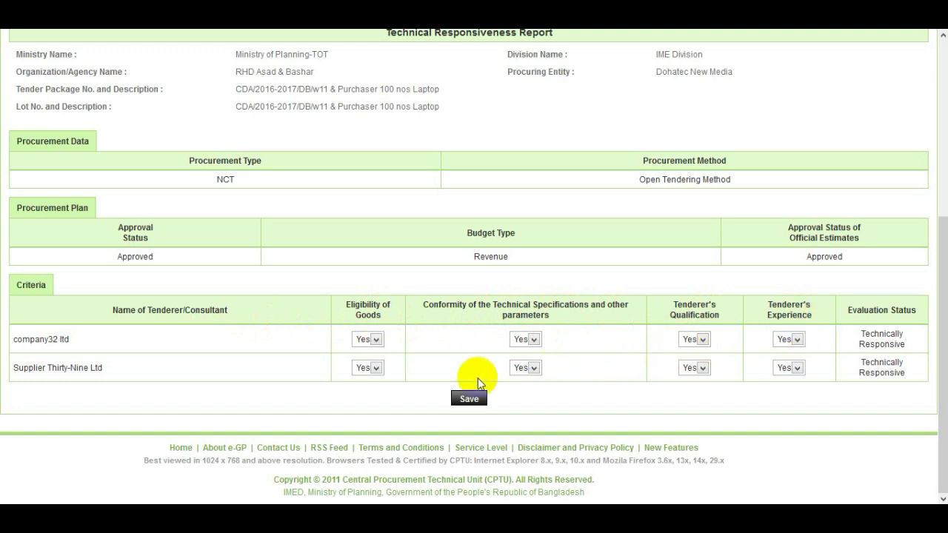
click(374, 340)
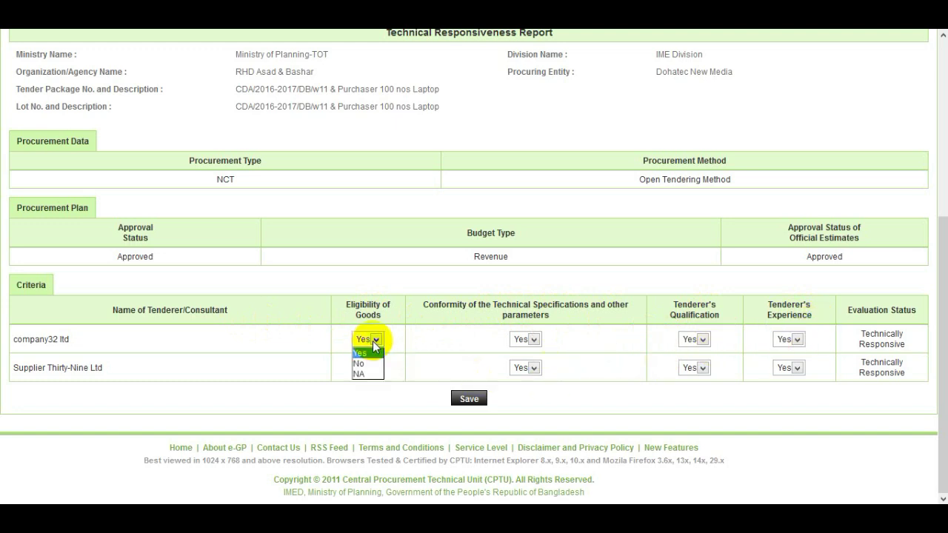
click(374, 341)
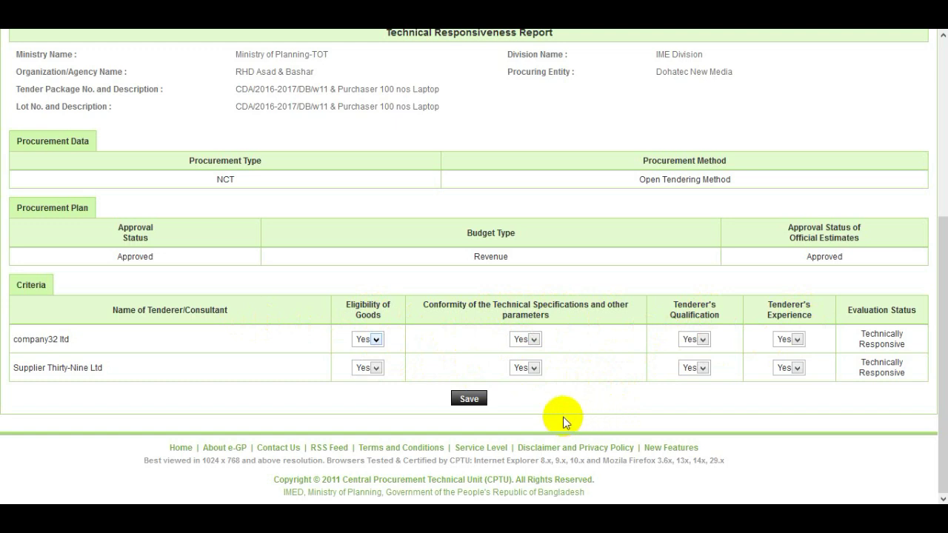
click(473, 400)
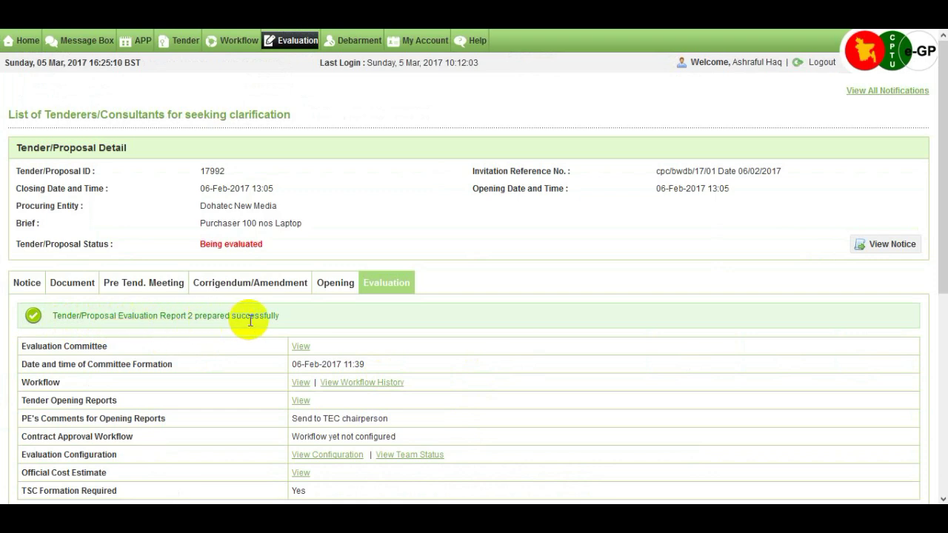
Notify committee members to sign Tender Evaluation Report 2 and confirm with OK
drag(934, 283, 934, 440)
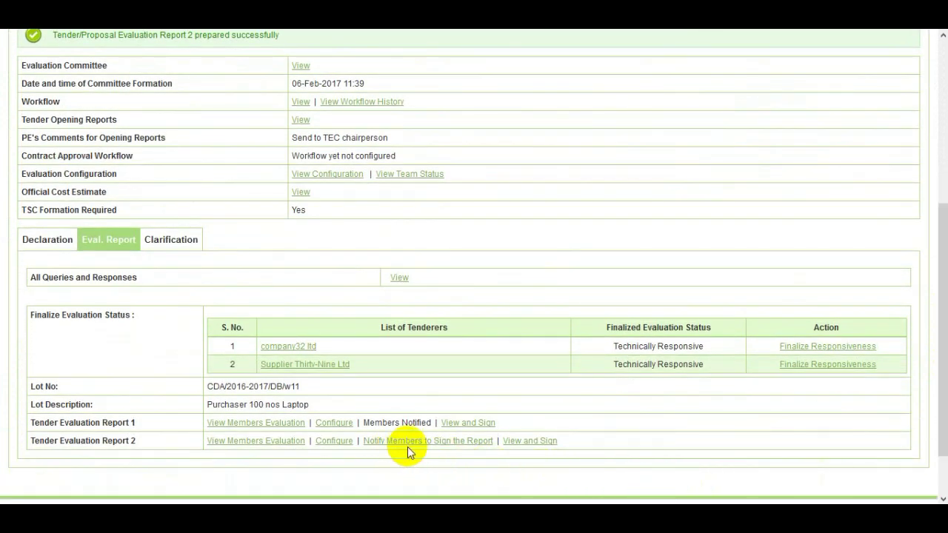
click(449, 442)
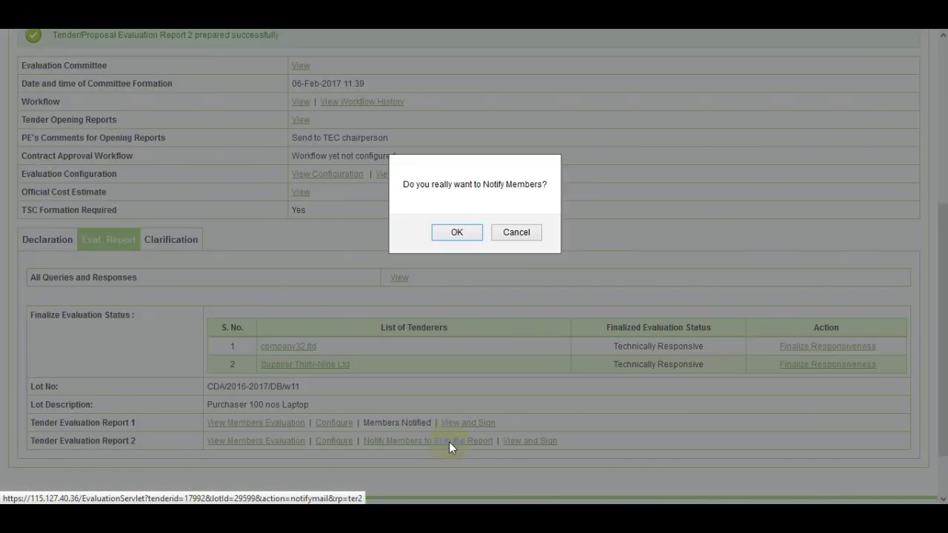
click(462, 235)
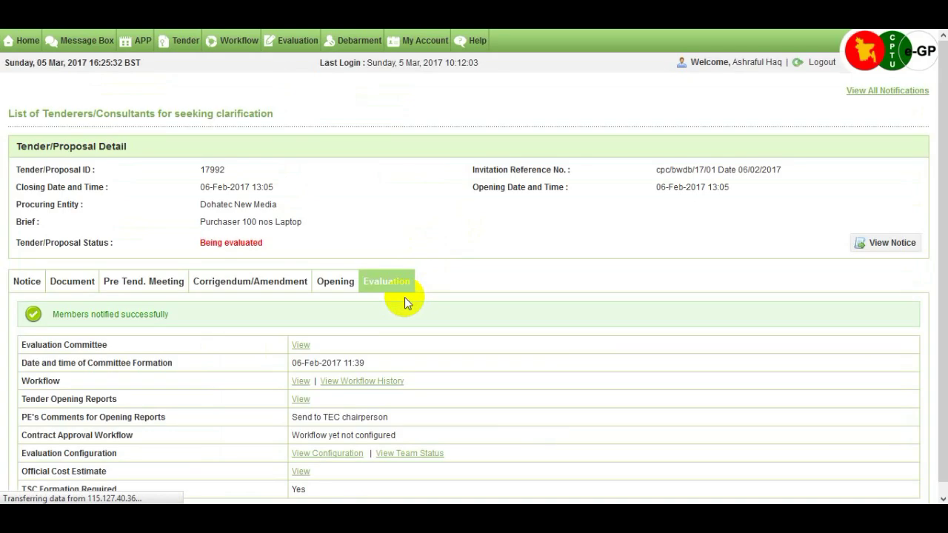
scroll(405, 297, down, 2)
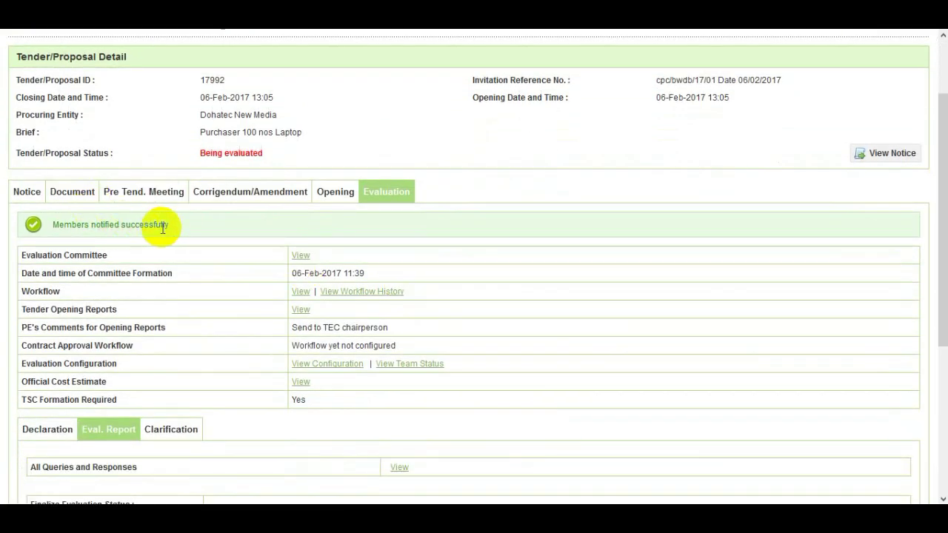
scroll(298, 271, down, 3)
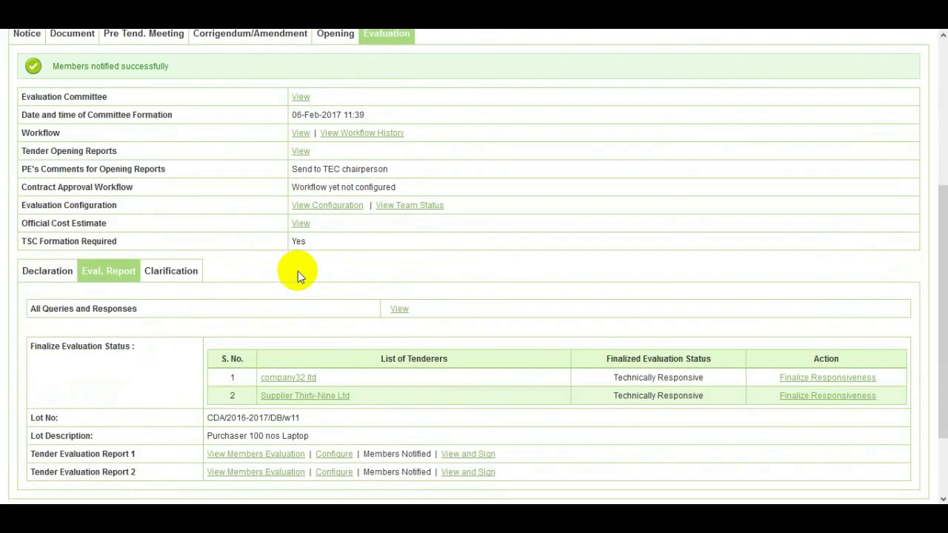
scroll(298, 271, down, 2)
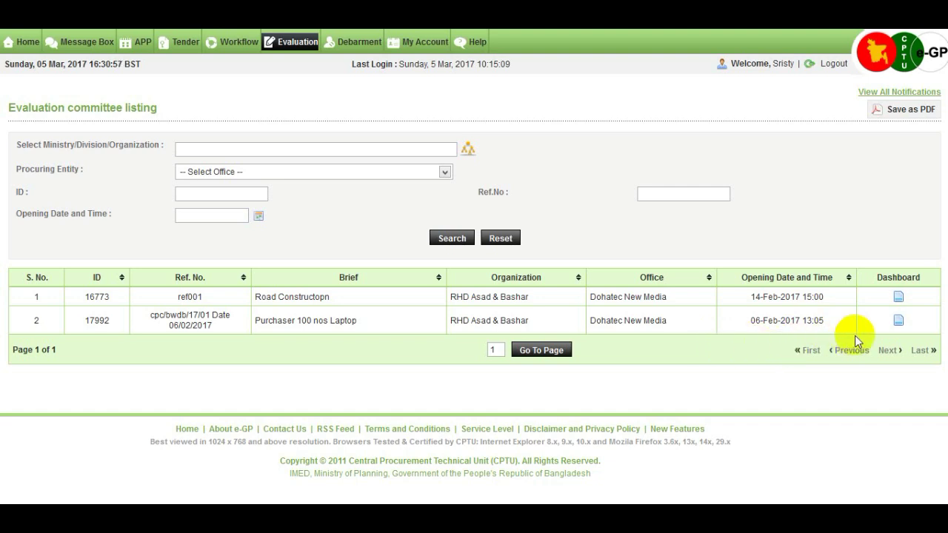
Open tender 17992's evaluation dashboard and show its Eval. Report tab
click(900, 325)
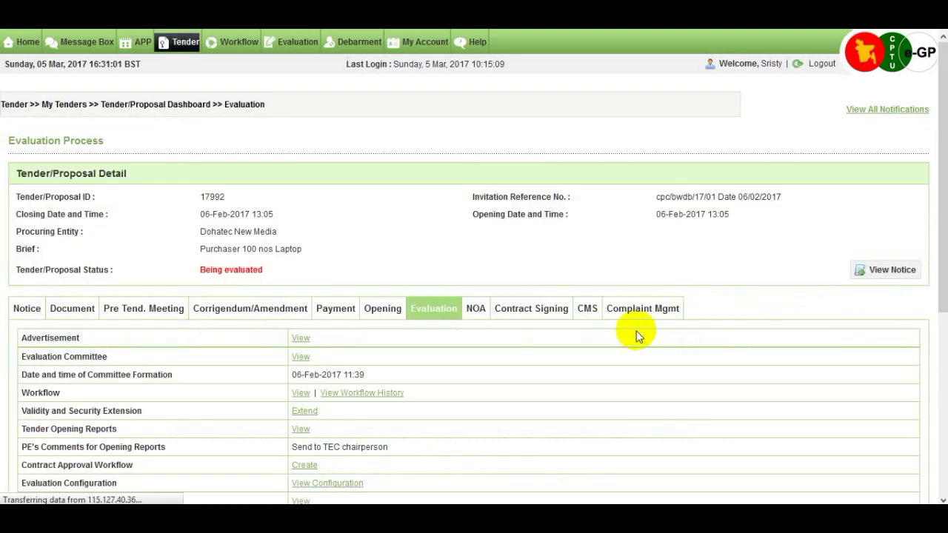
scroll(940, 211, down, 3)
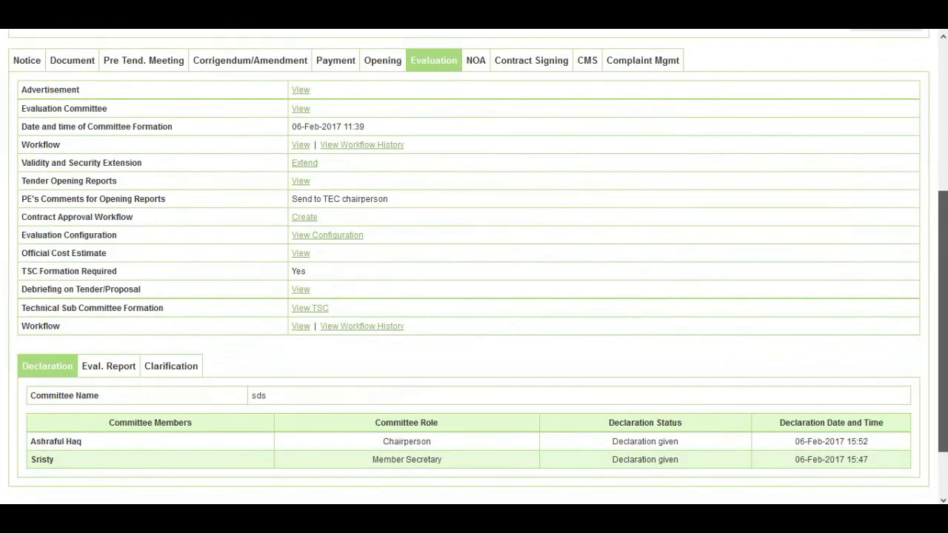
scroll(940, 222, down, 1)
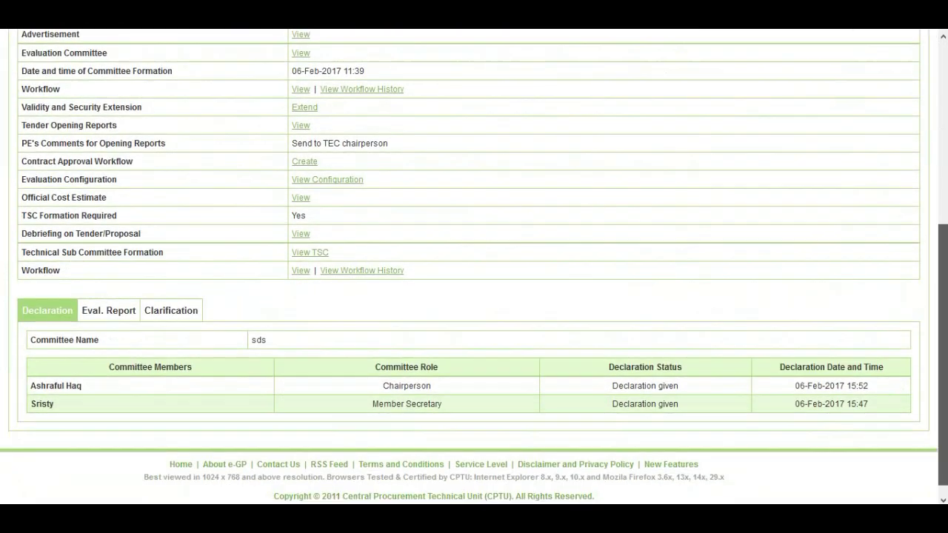
click(121, 320)
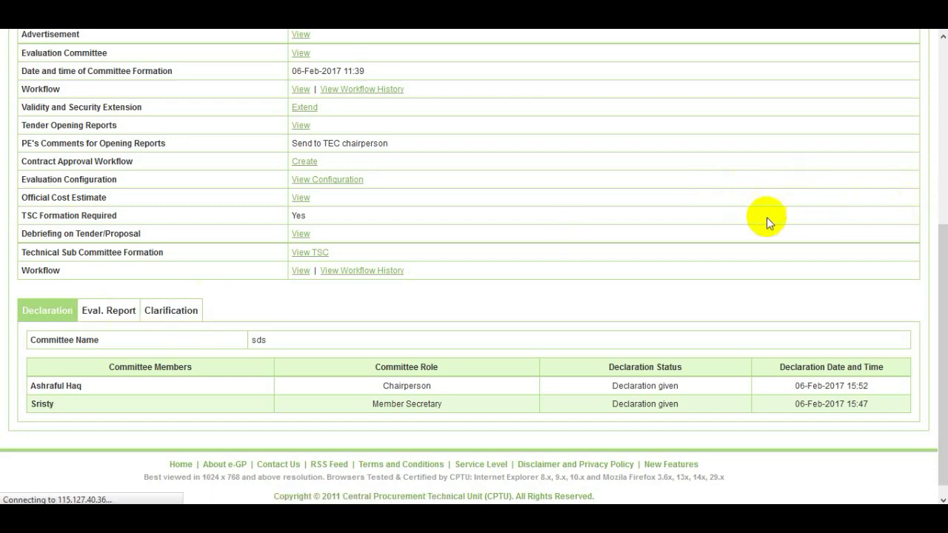
scroll(942, 234, down, 5)
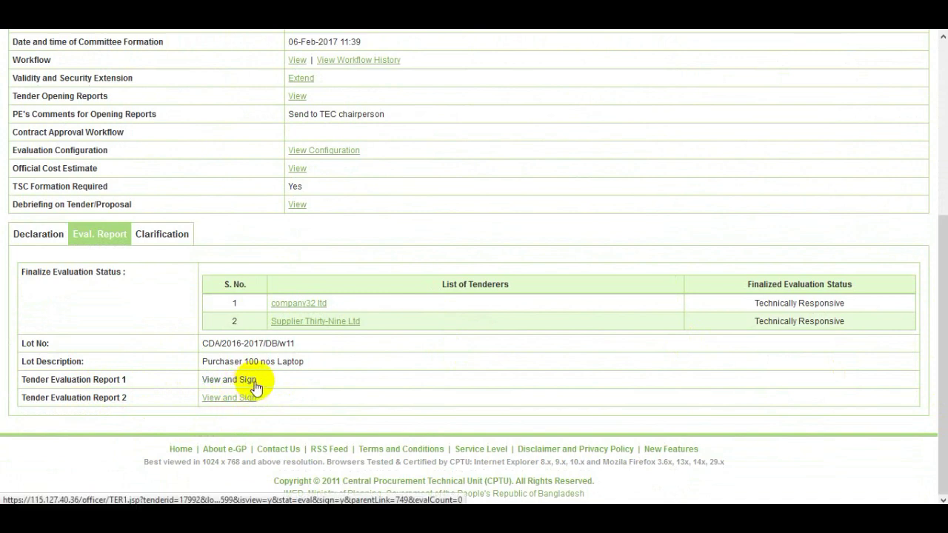
Open Report 1's View and Sign page and scroll to the TEC Members table
click(254, 381)
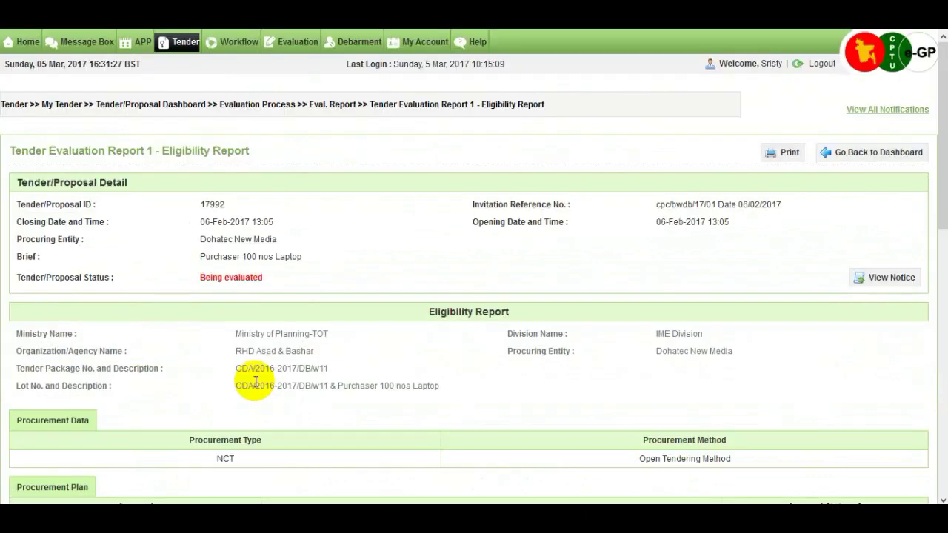
drag(944, 194, 943, 300)
scroll(870, 355, down, 3)
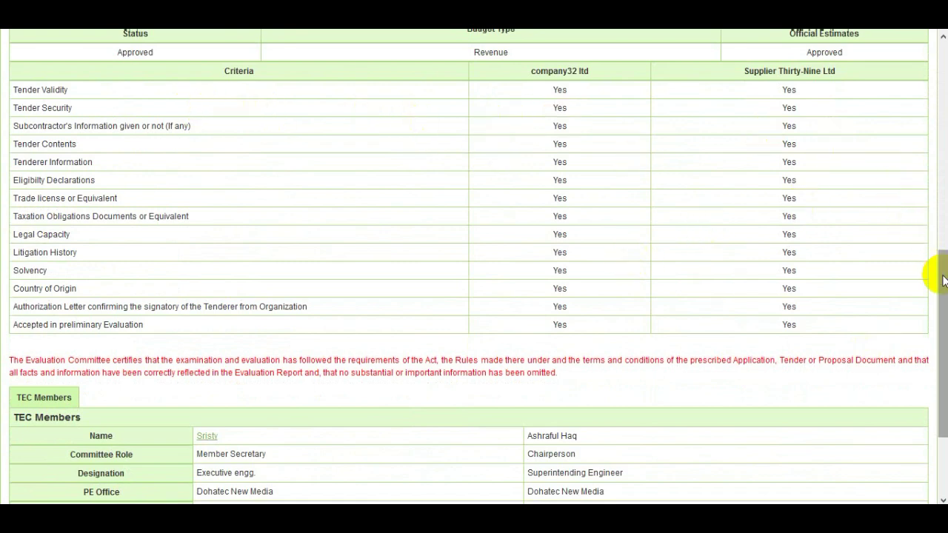
scroll(941, 274, down, 3)
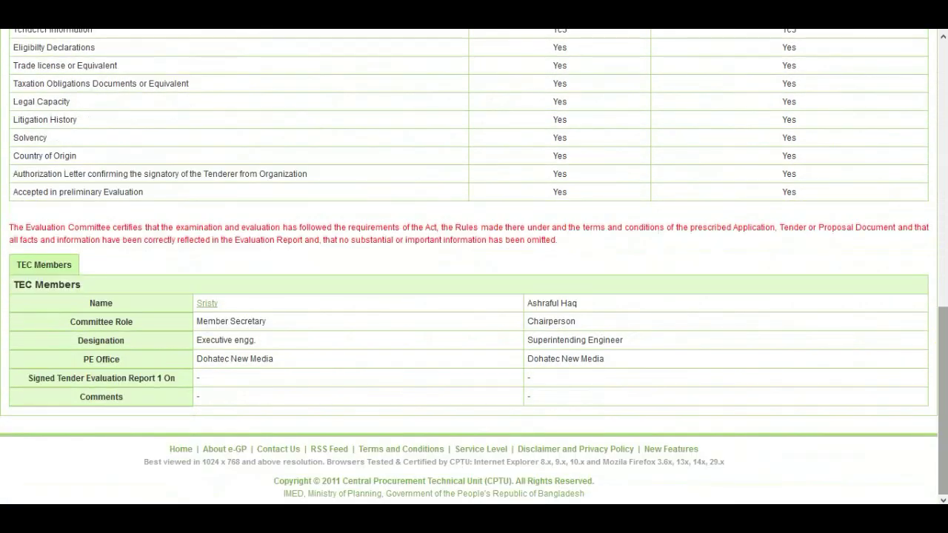
Open the member's approval form for Report 1 and enter the account password
click(209, 304)
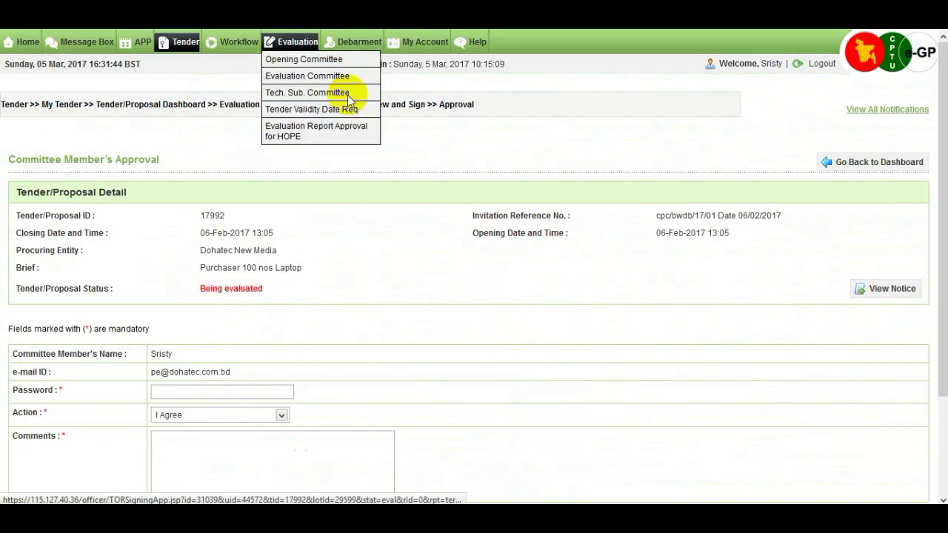
scroll(941, 286, down, 2)
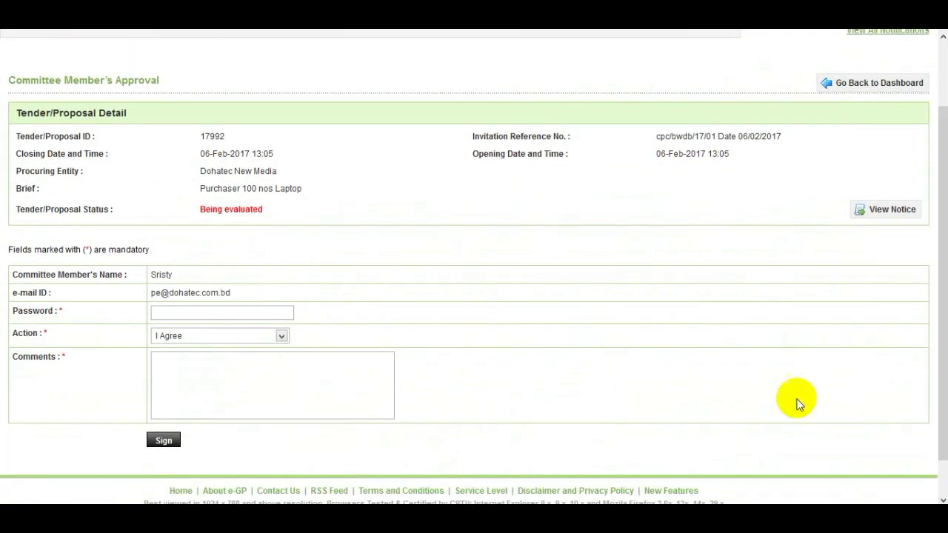
click(220, 311)
text(****)
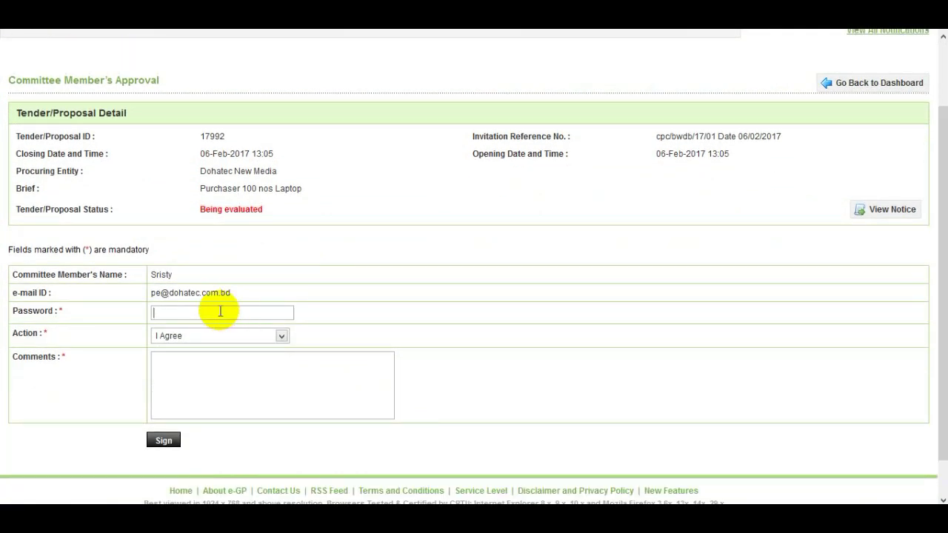
text(****)
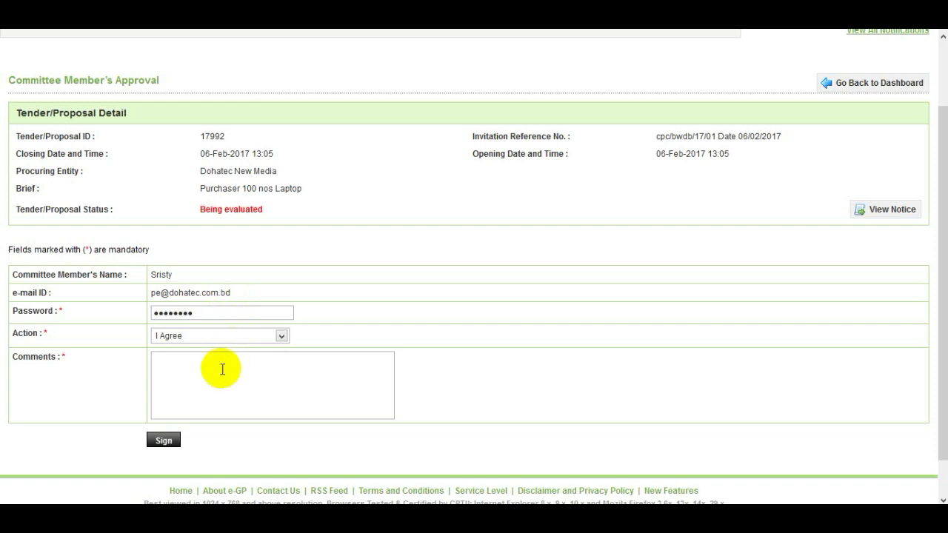
Set the action to I Agree with comment 'agree' and sign Report 1
click(281, 336)
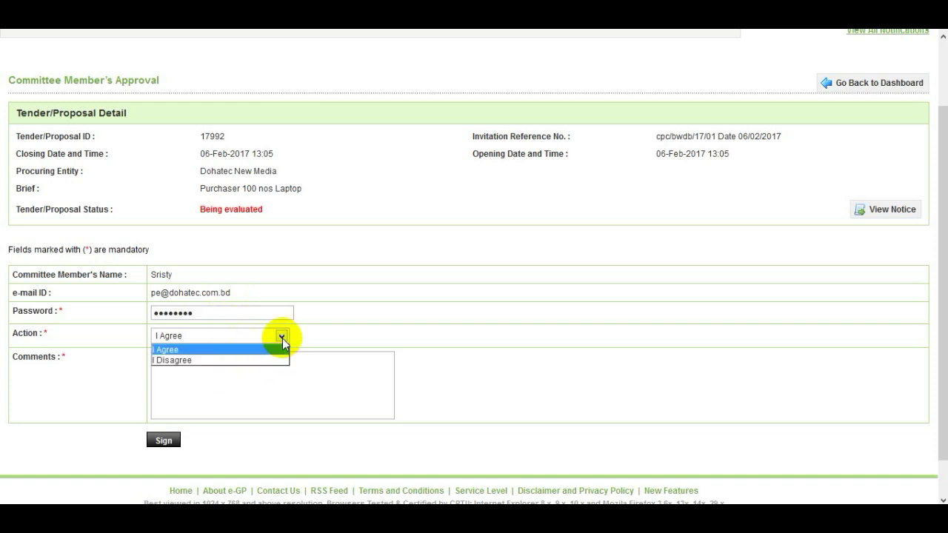
click(265, 362)
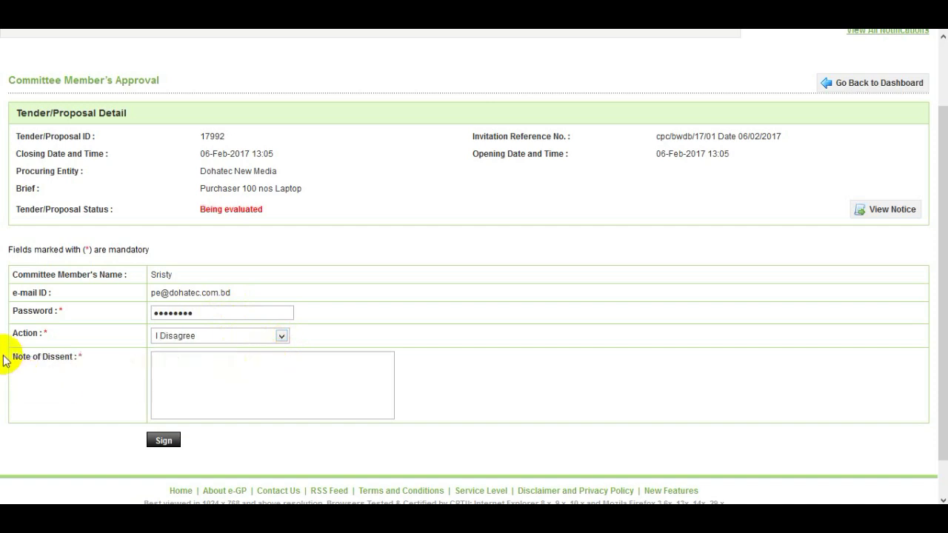
click(169, 376)
click(246, 338)
click(226, 350)
click(217, 362)
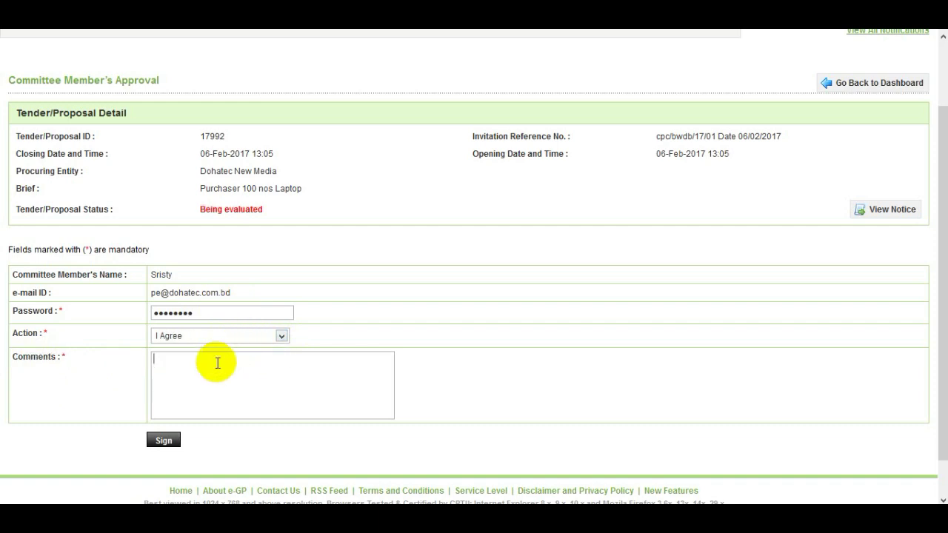
text(agree)
click(164, 441)
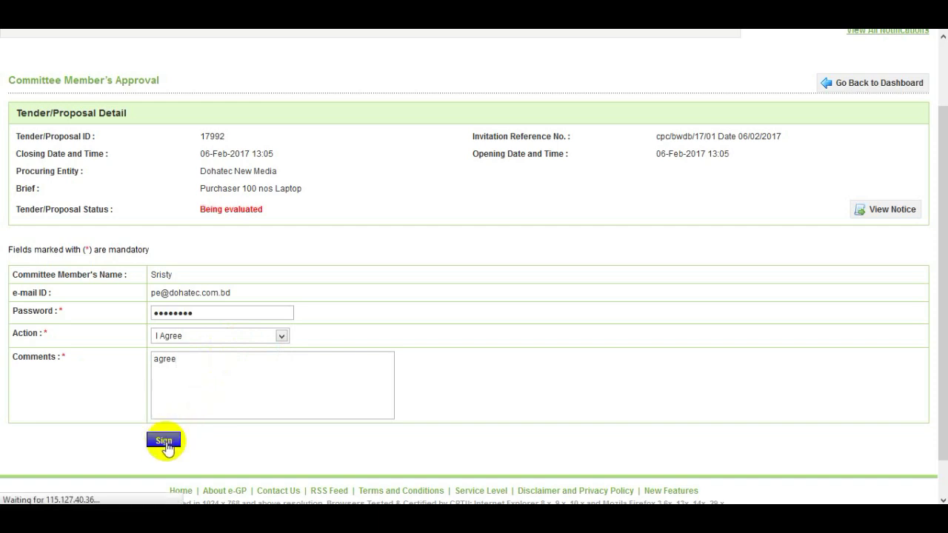
scroll(308, 368, down, 5)
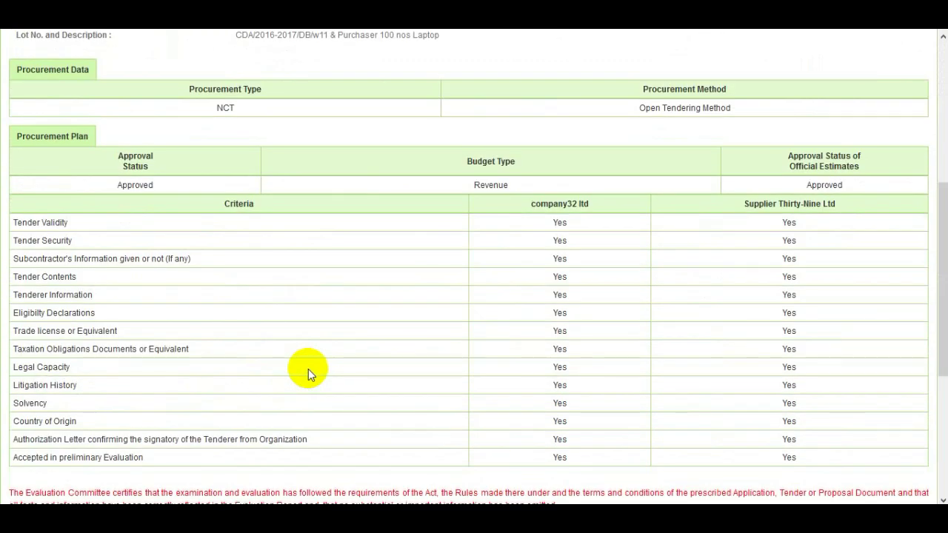
Check Report 1's signature dated 05 Mar 2017 16:32, then return to the tender dashboard
scroll(308, 368, down, 3)
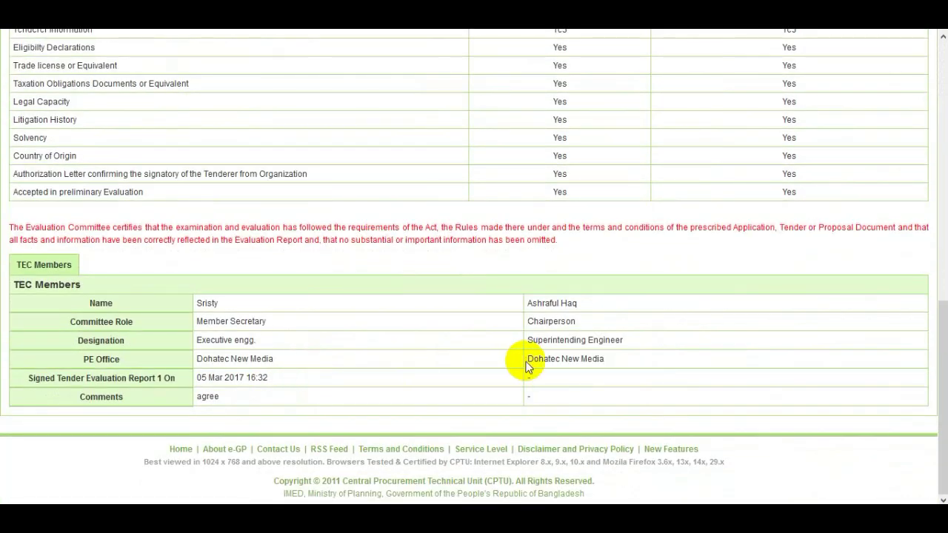
scroll(526, 365, down, 1)
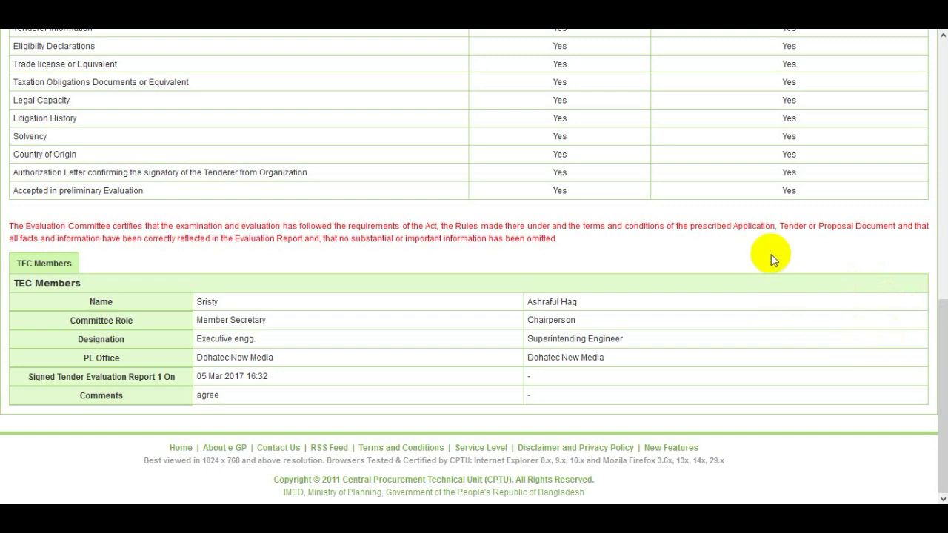
scroll(770, 254, up, 15)
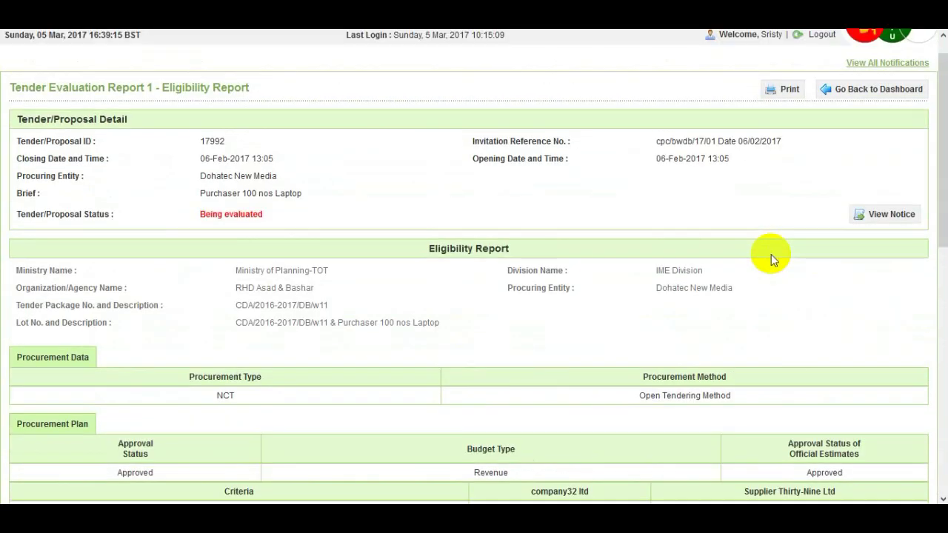
click(878, 94)
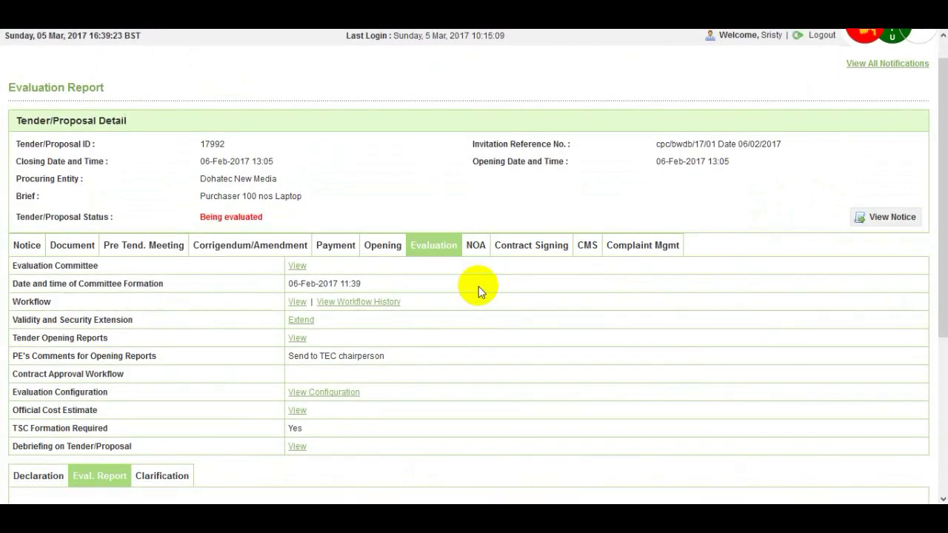
scroll(477, 291, down, 3)
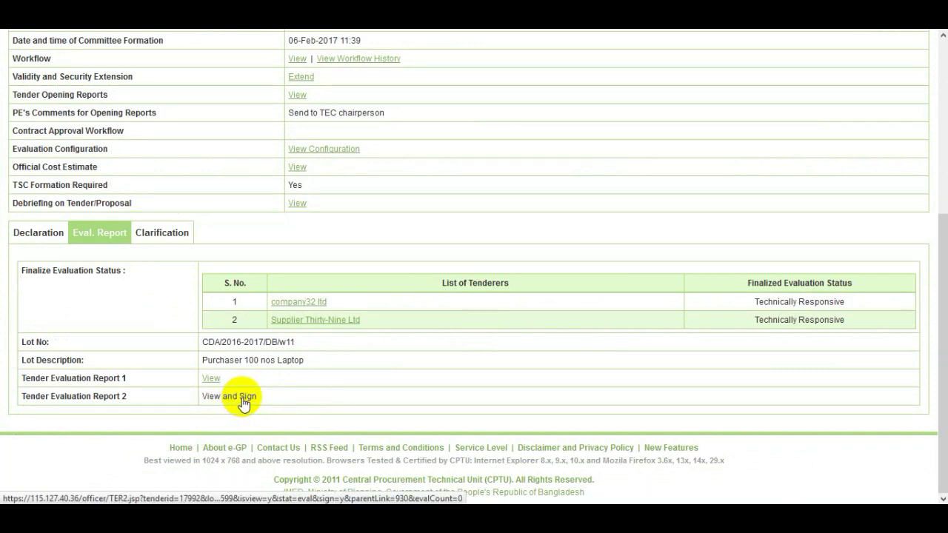
Open Report 2's member signing form and enter the account password
click(243, 398)
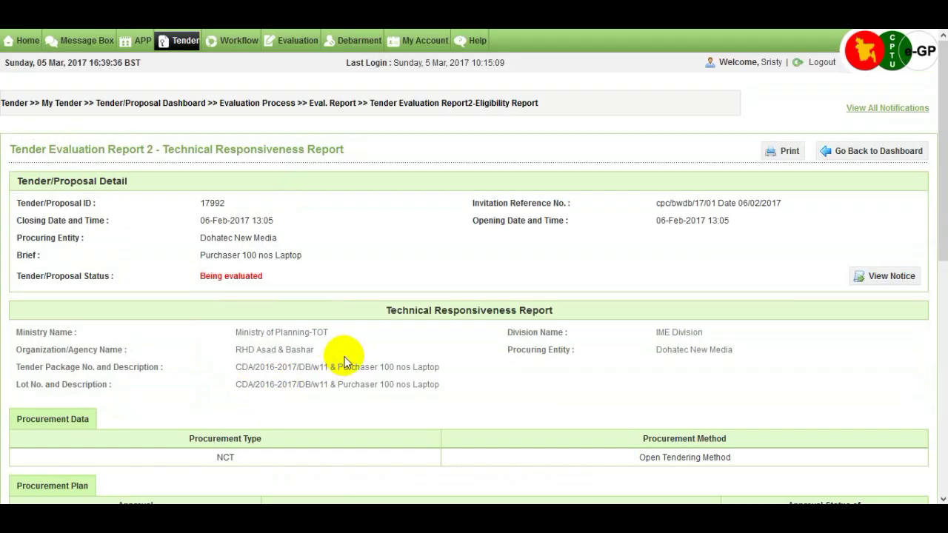
scroll(341, 357, down, 3)
scroll(345, 362, down, 3)
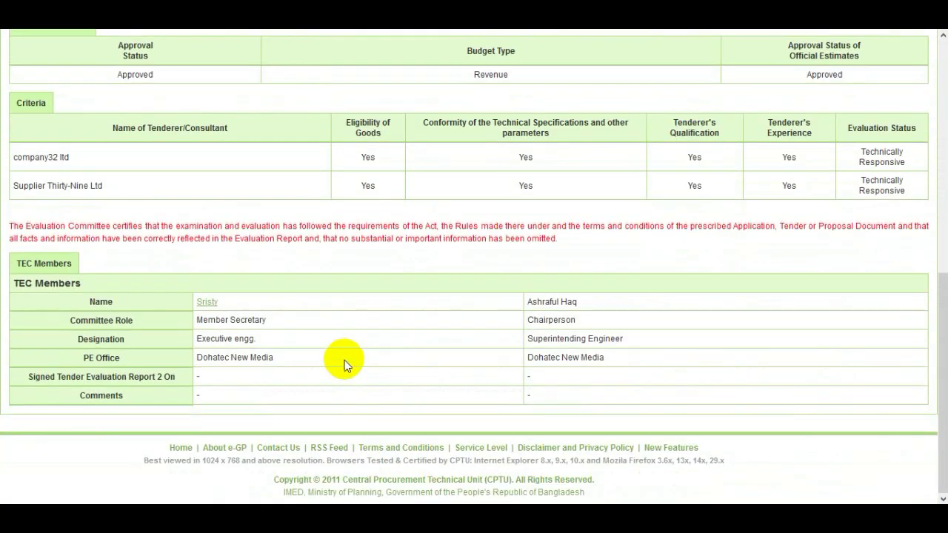
click(213, 308)
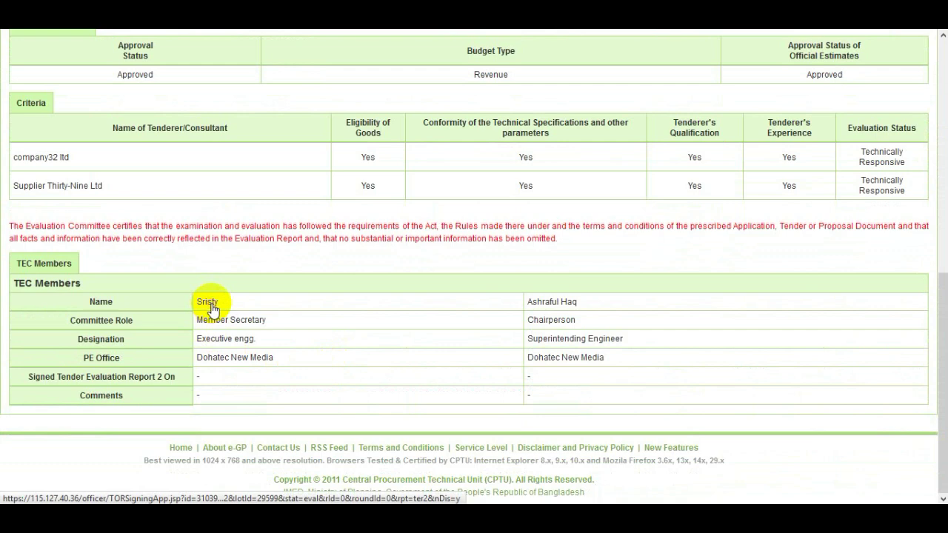
scroll(265, 326, down, 1)
scroll(264, 326, down, 1)
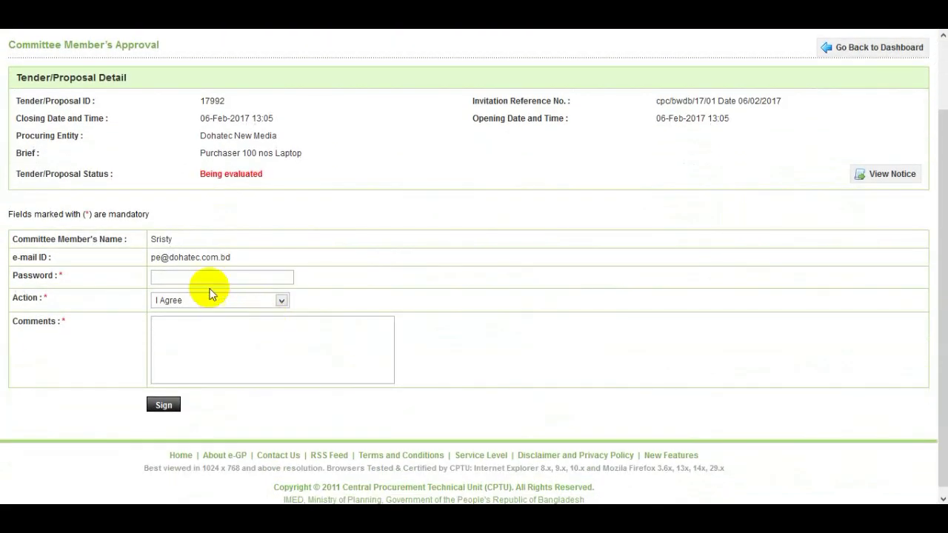
click(208, 275)
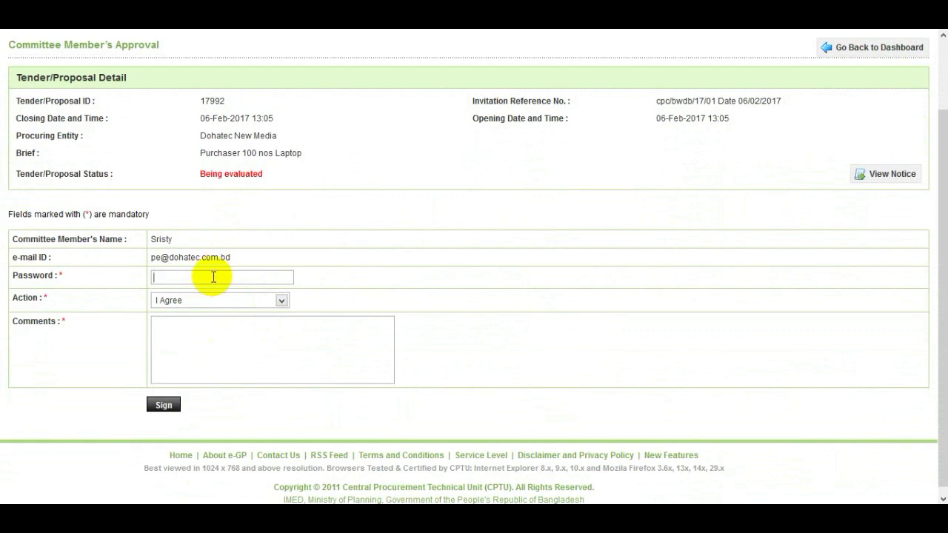
text(12345678)
Add the comment 'agree' with I Agree kept, and sign Report 2
click(207, 338)
text(agr)
key(BackSpace)
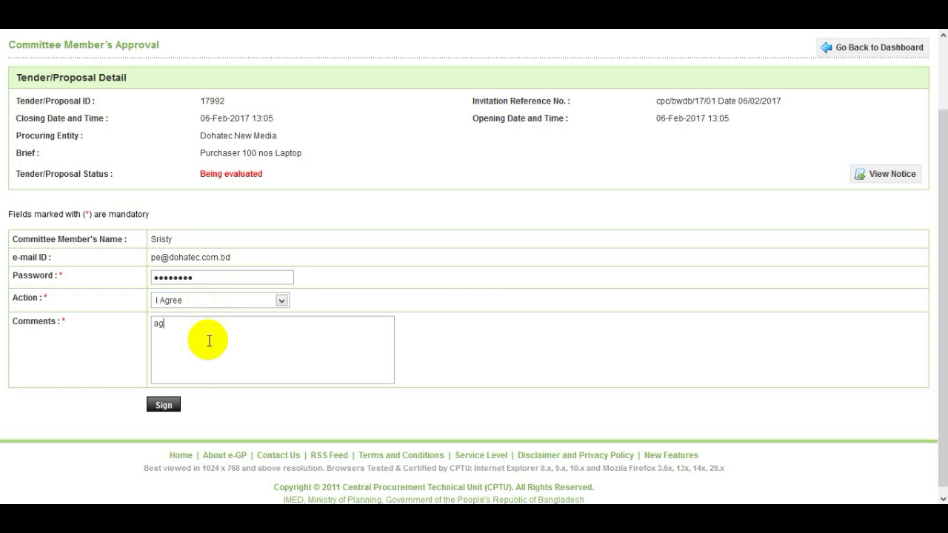
text(ree)
click(164, 403)
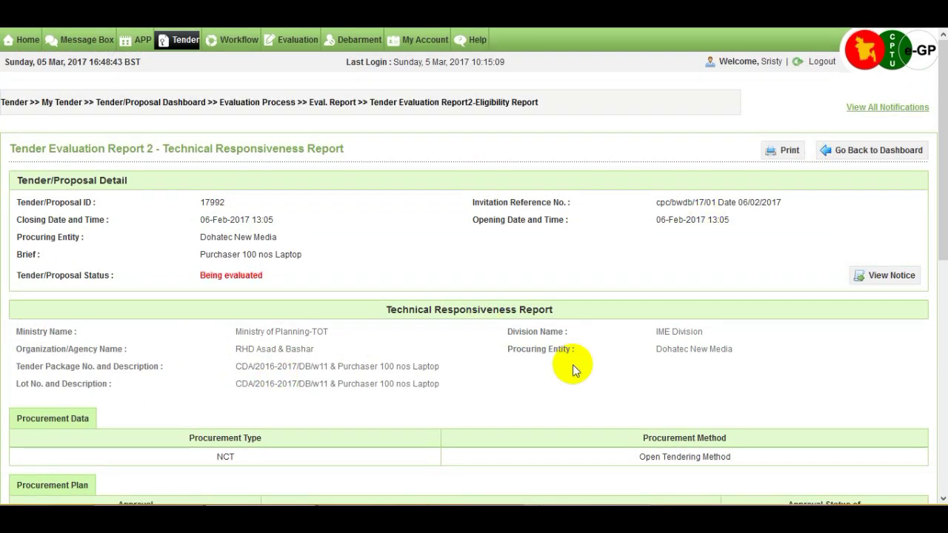
Scroll Report 2 to confirm its 05 Mar 2017 16:40 signature in the TEC Members table
scroll(570, 335, down, 1)
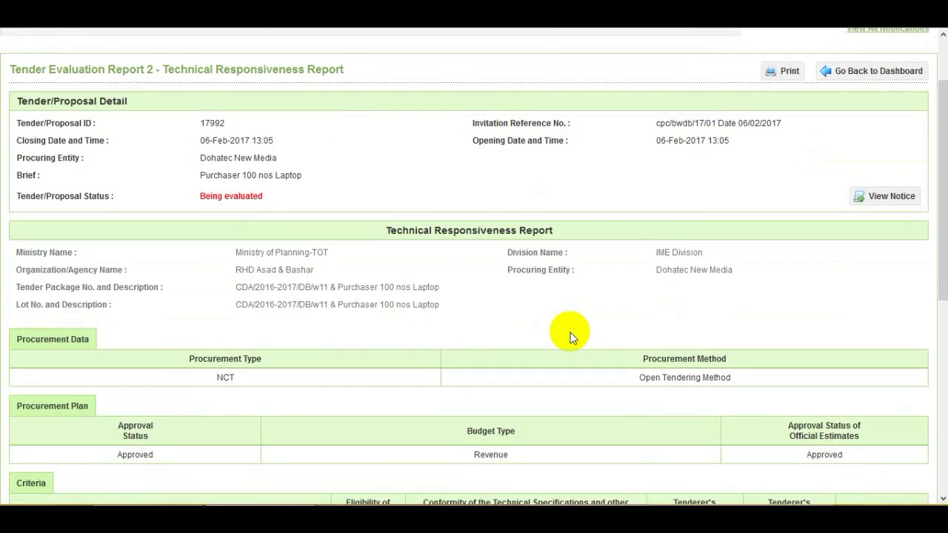
scroll(582, 330, down, 3)
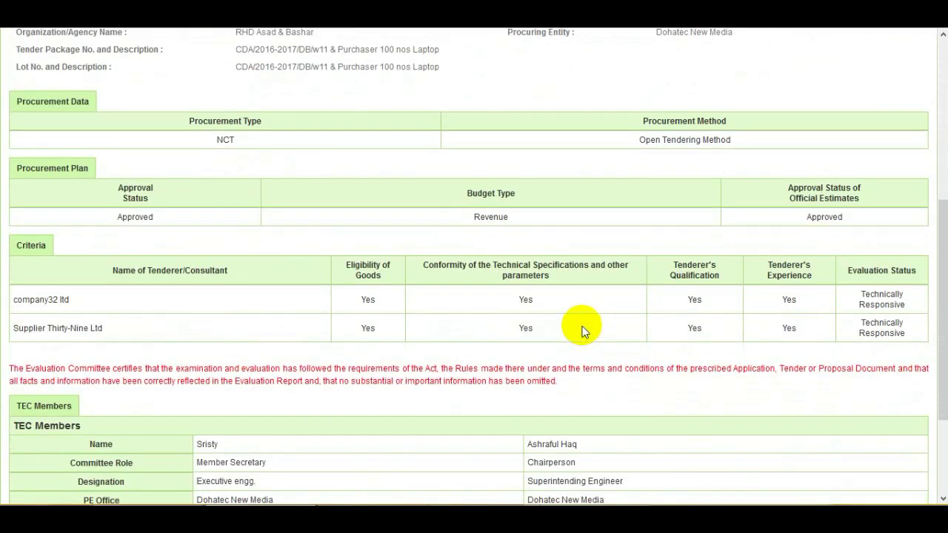
scroll(581, 330, down, 2)
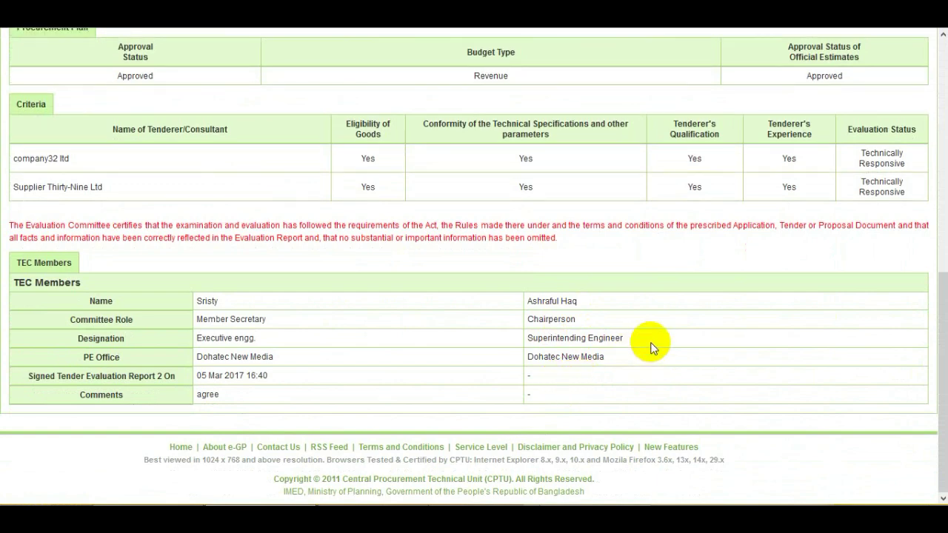
scroll(651, 342, up, 3)
scroll(652, 344, up, 3)
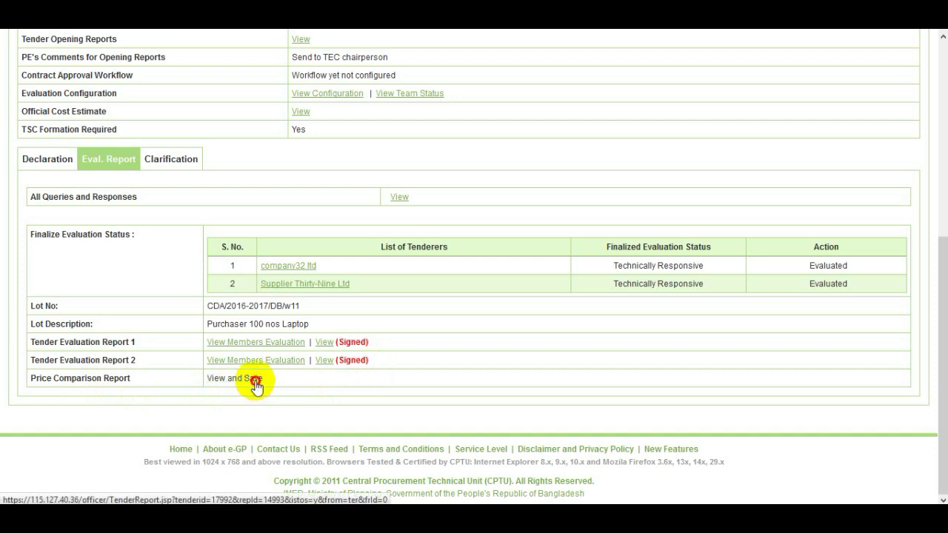
Open and save the Price Comparison Report, then scroll down to Reports 3 and 4
click(254, 381)
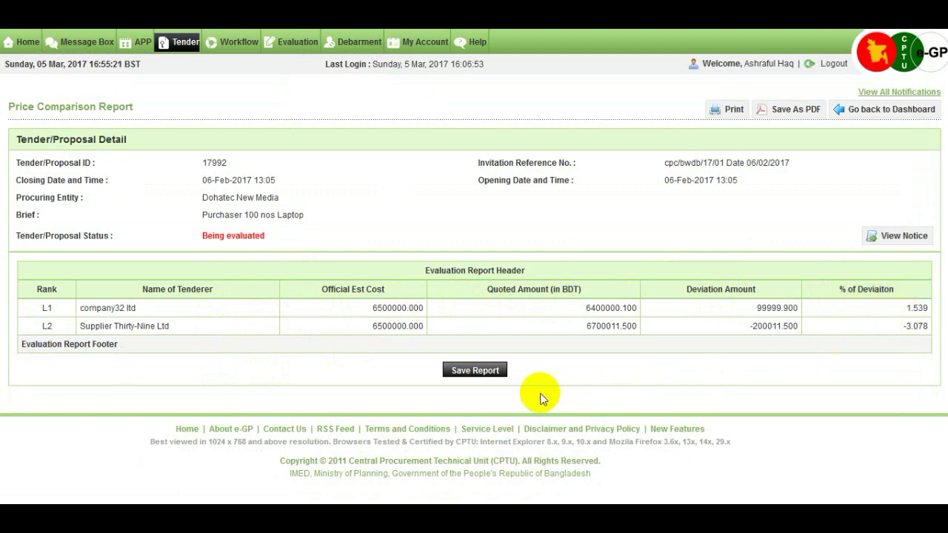
click(480, 372)
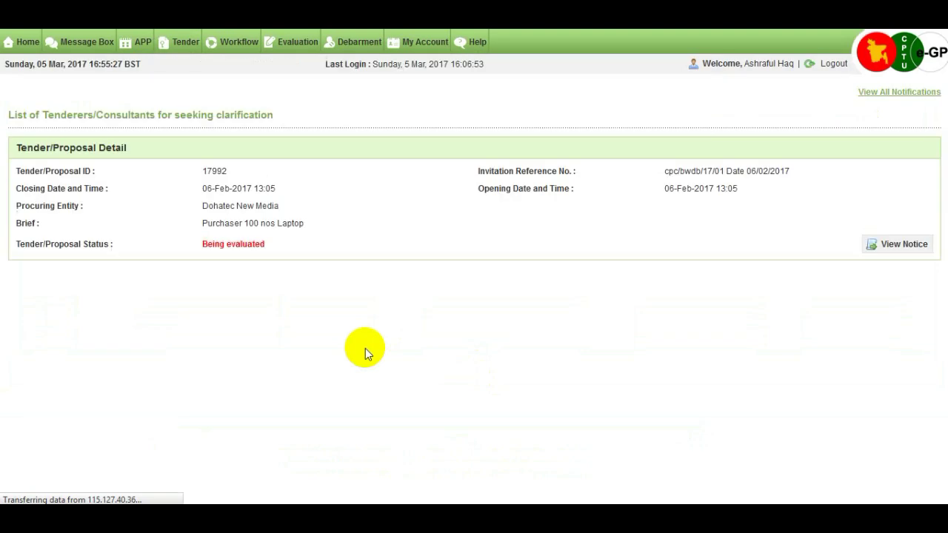
scroll(365, 348, down, 5)
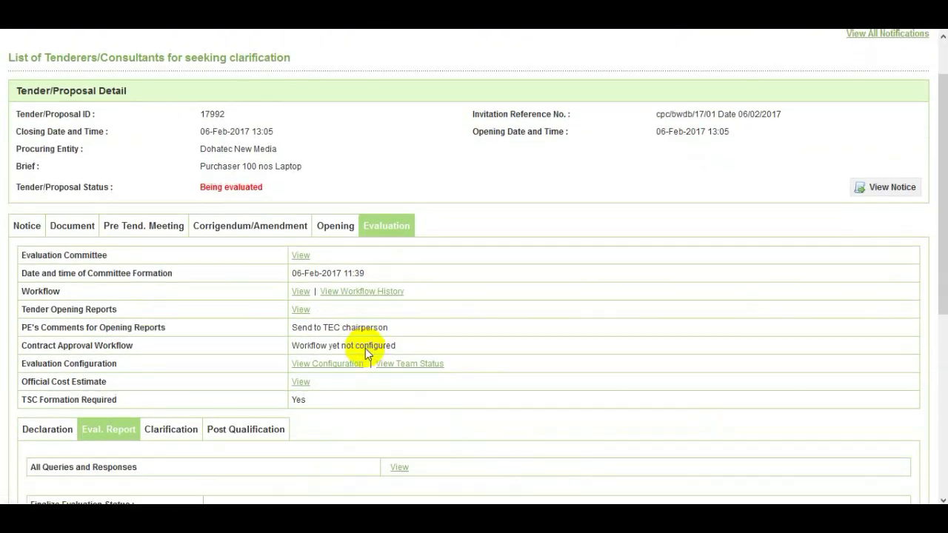
scroll(365, 348, down, 1)
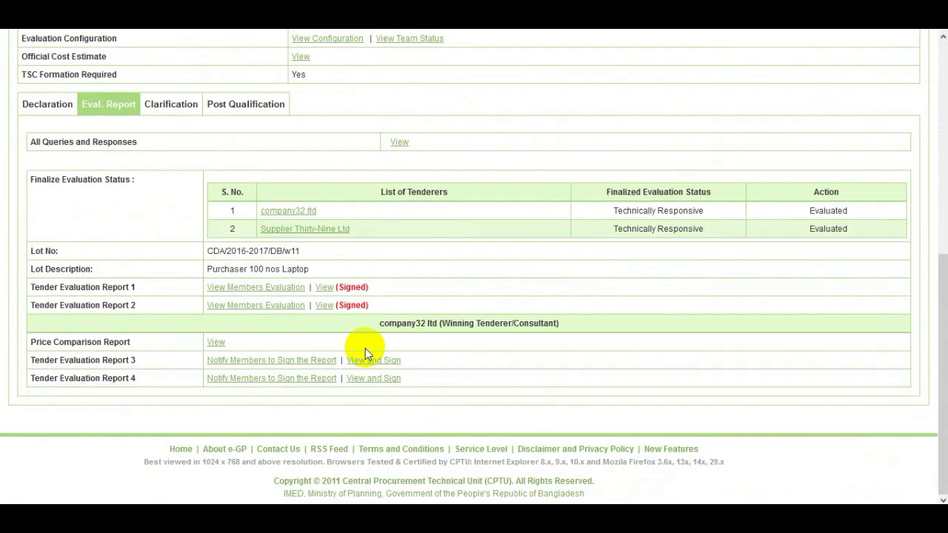